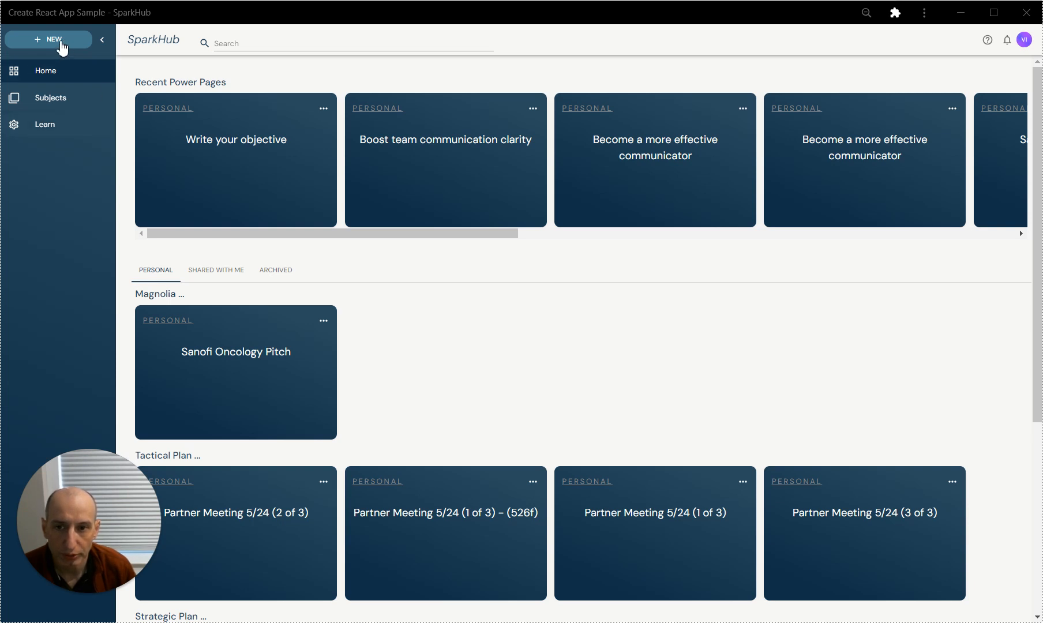
Step: Create a new page, skip straight to the builder, and assign the page to the Objective subject
{"action": "left_click", "coordinate": [55, 39]}
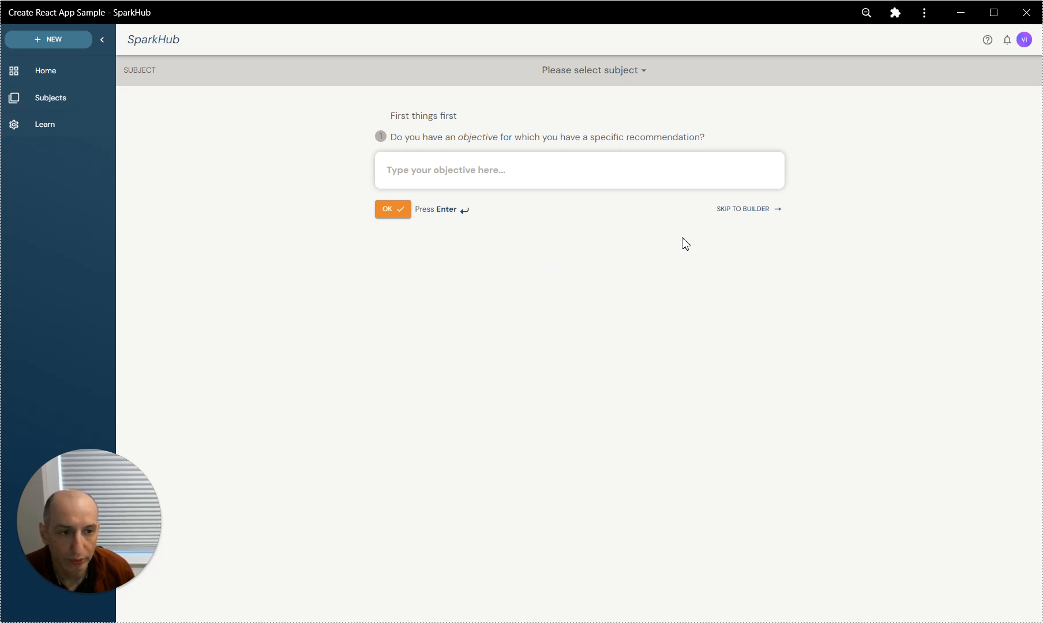
{"action": "left_click", "coordinate": [745, 210]}
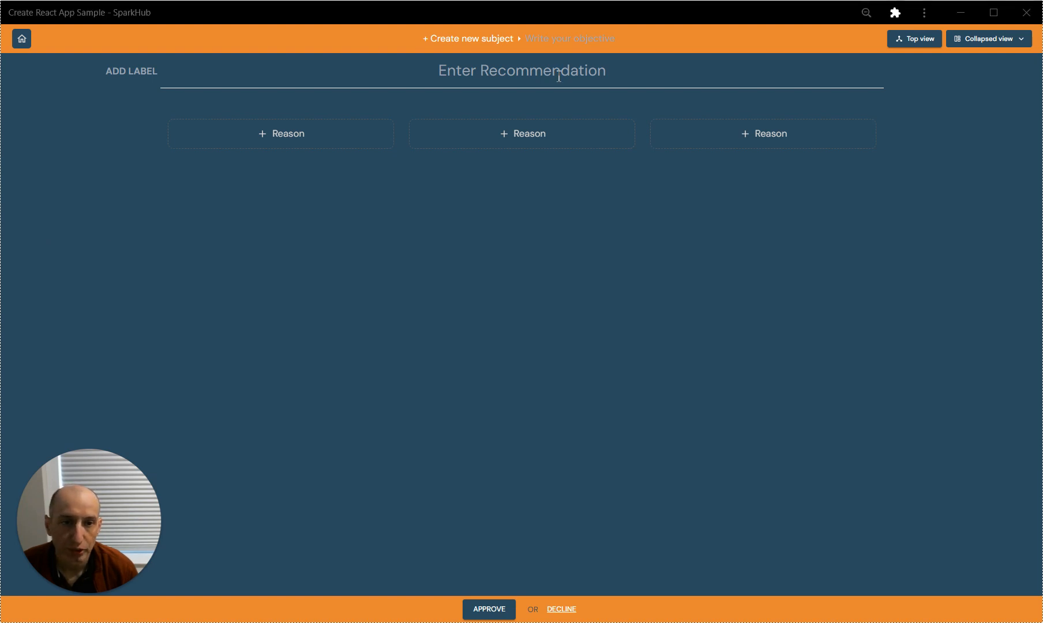
{"action": "left_click", "coordinate": [506, 44]}
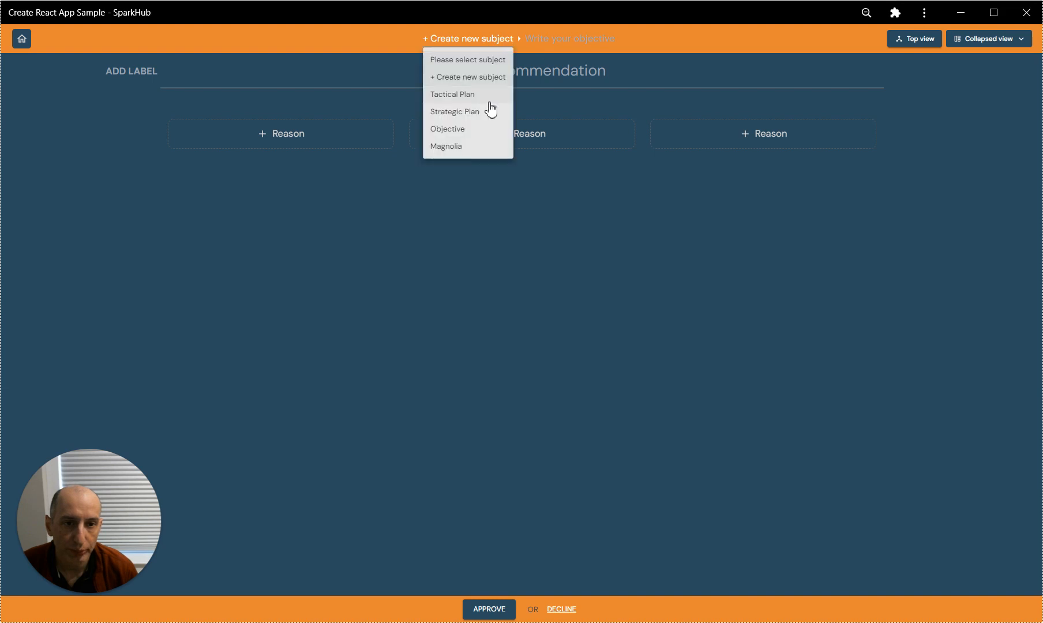
{"action": "left_click", "coordinate": [471, 129]}
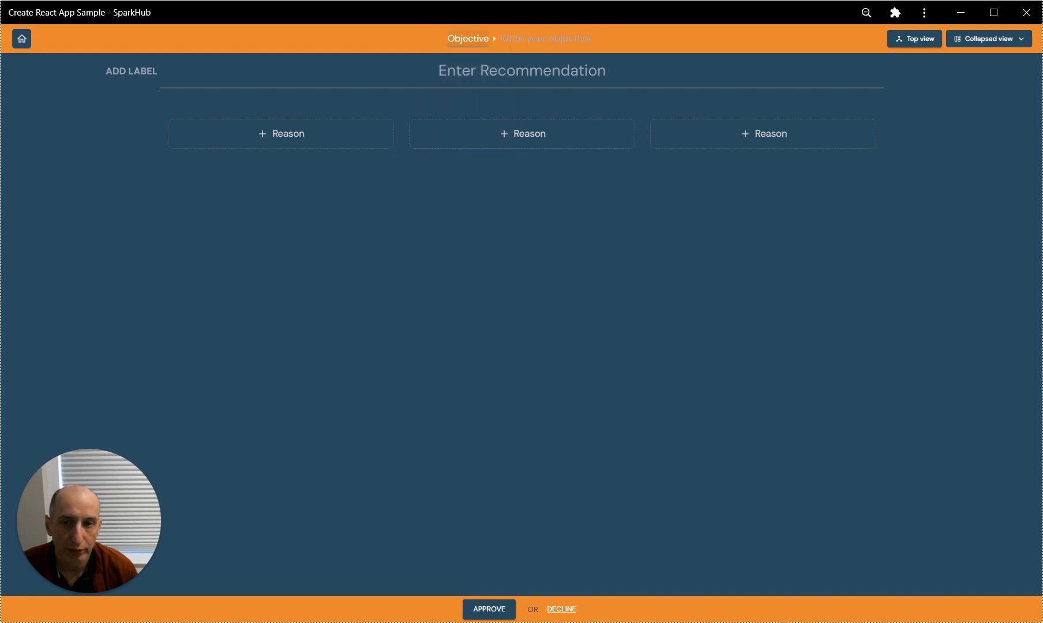
Step: Set the page's objective to "Decide on car to buy"
{"action": "left_click", "coordinate": [505, 38]}
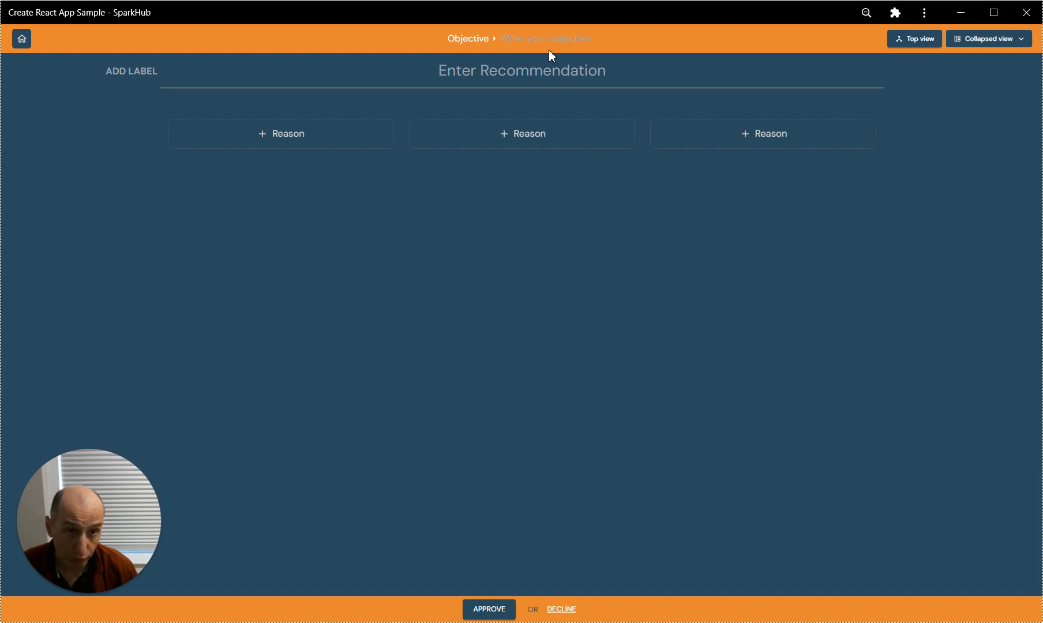
{"action": "type", "text": "Decide on car to buy"}
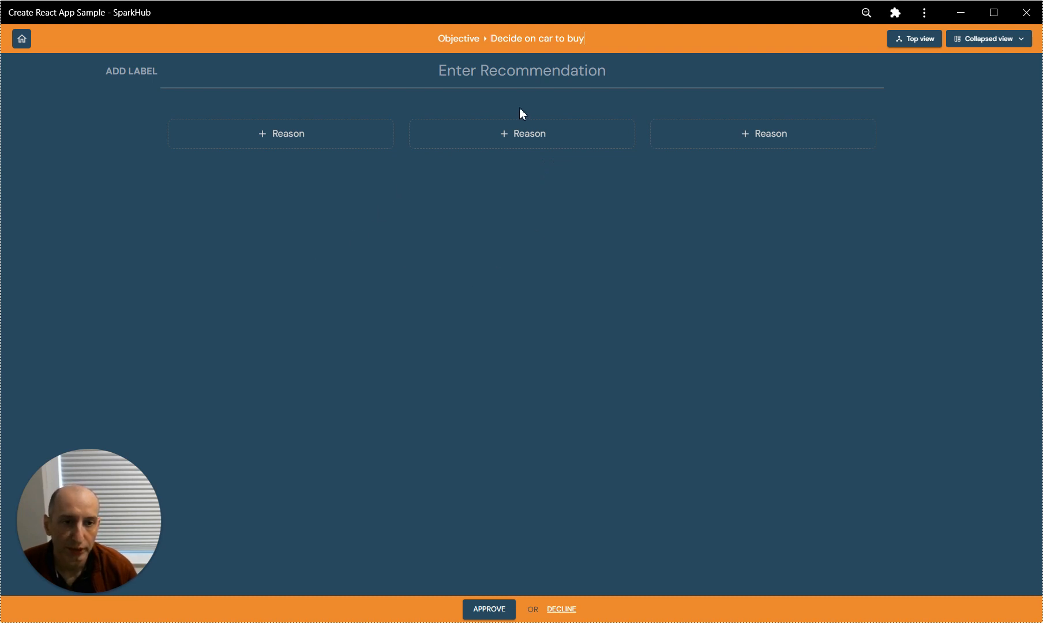
{"action": "left_click", "coordinate": [503, 73]}
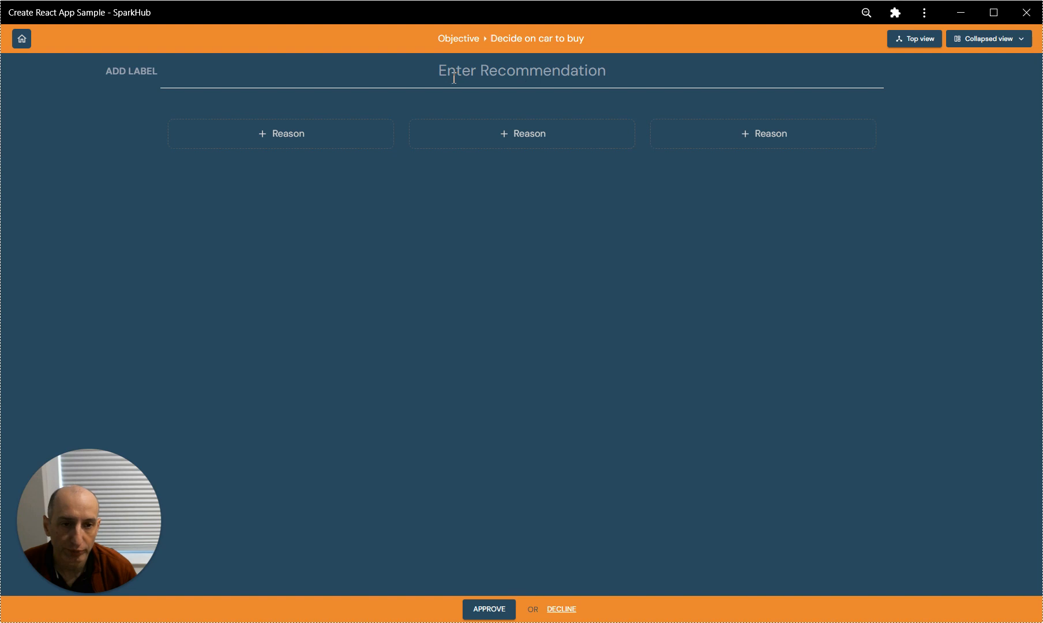
Step: Label the headline row RECOMMENDATION and enter the recommendation "We recommend to buy a Ferrari"
{"action": "left_click", "coordinate": [154, 71]}
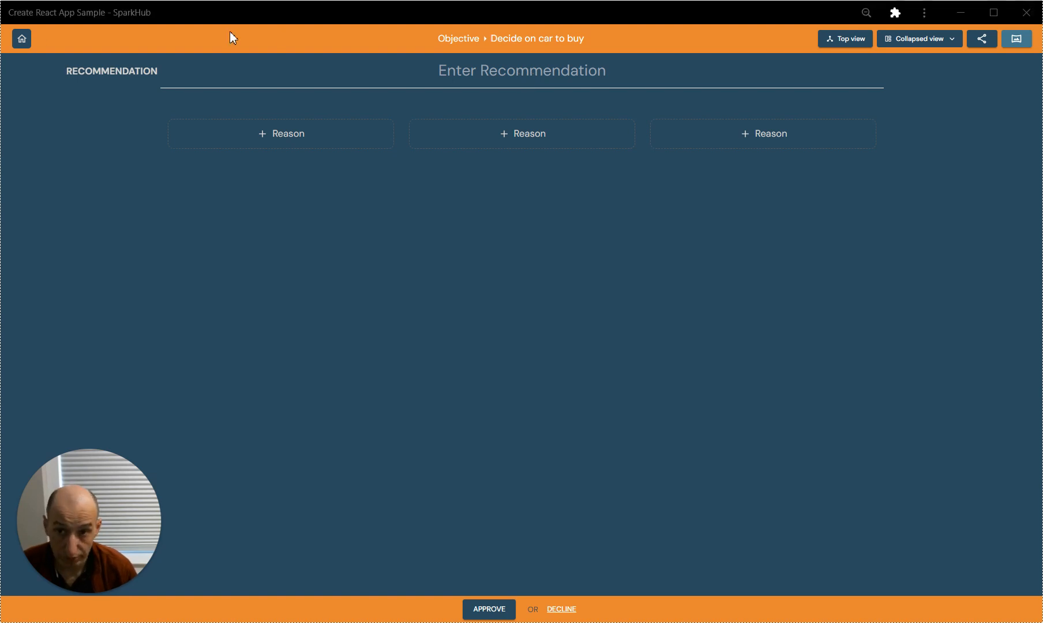
{"action": "left_click", "coordinate": [541, 74]}
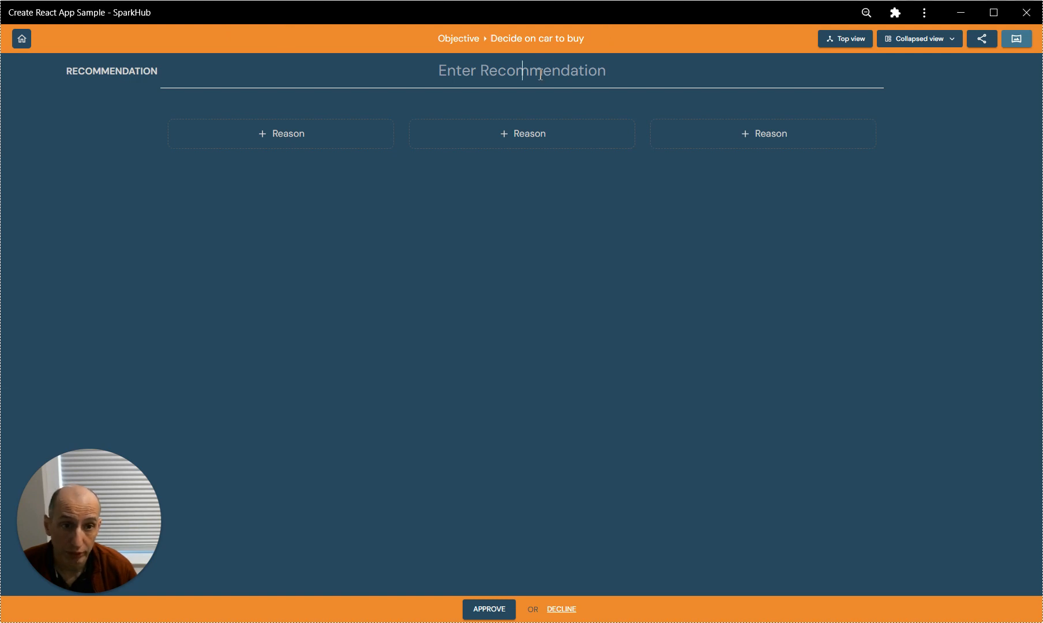
{"action": "type", "text": "We recommend to buy a Ferrari"}
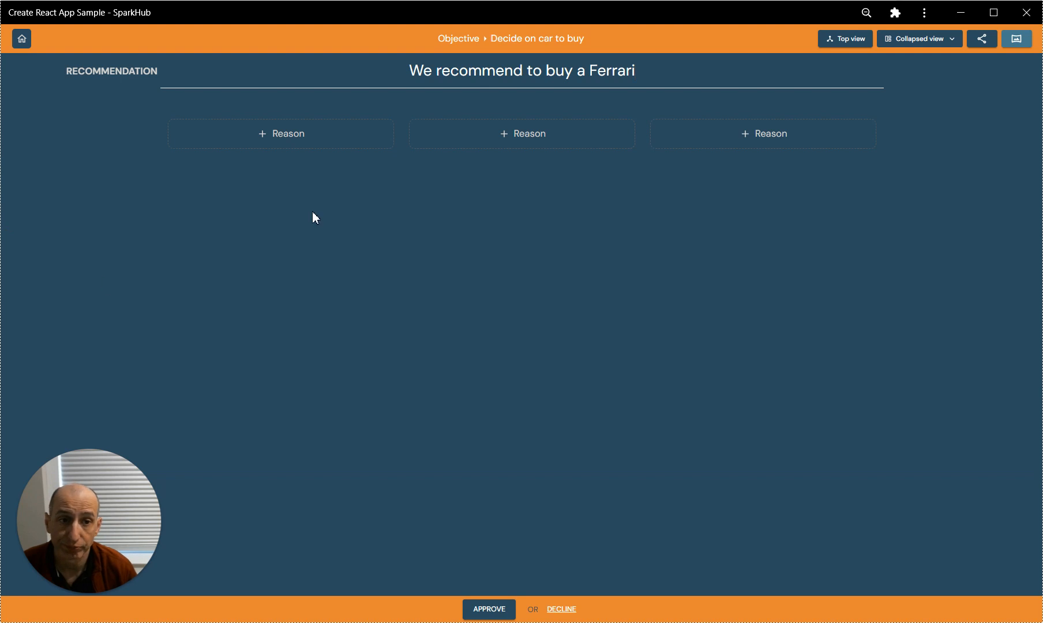
Step: Add three reason cards under the recommendation and rename their row label to REASONS
{"action": "left_click", "coordinate": [295, 140]}
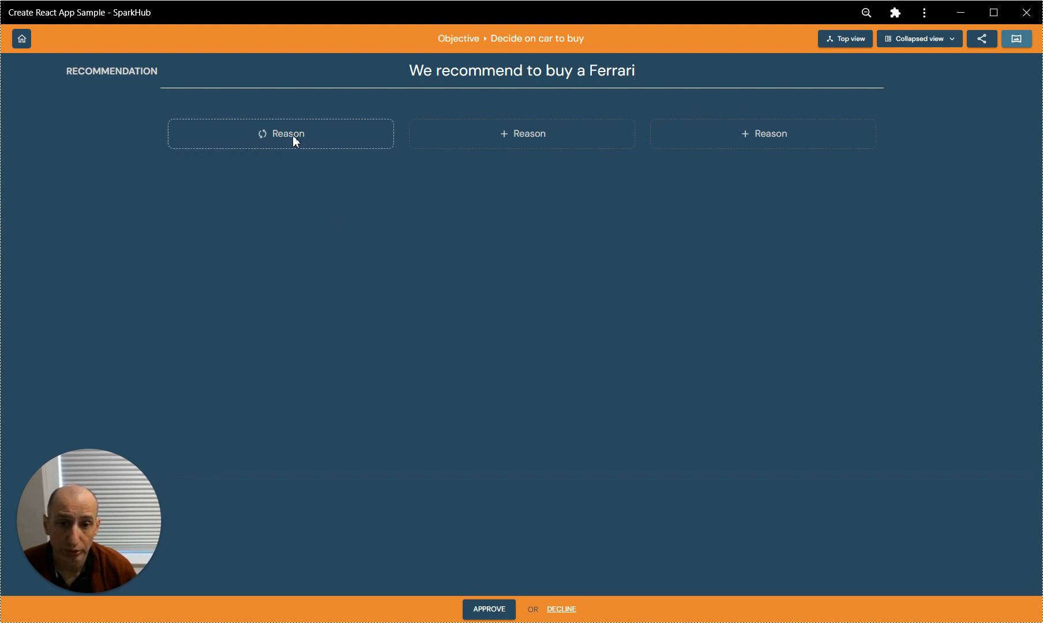
{"action": "left_click", "coordinate": [549, 140]}
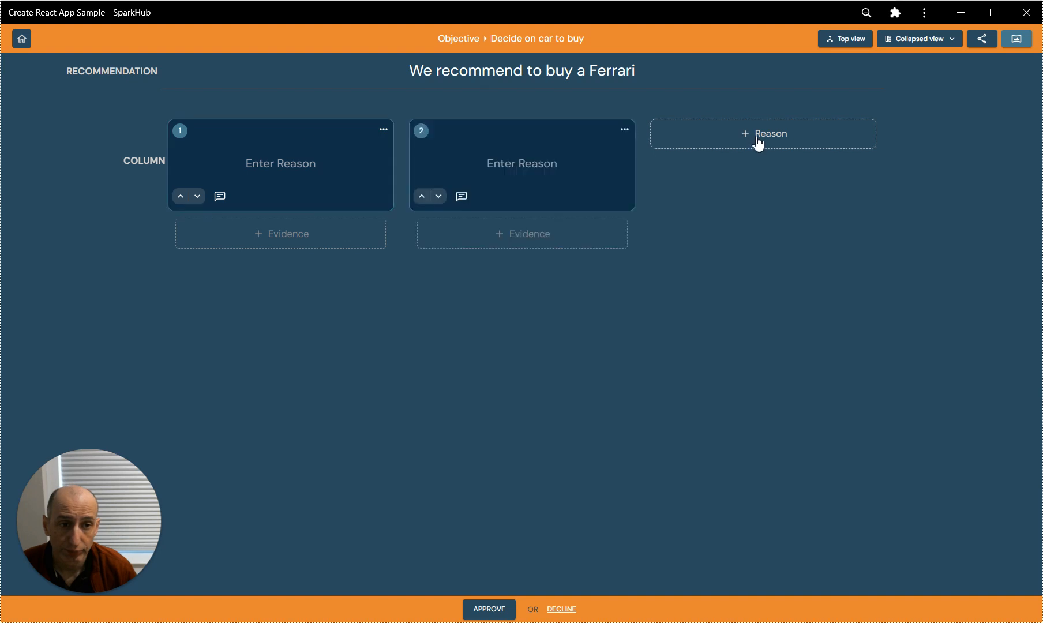
{"action": "left_click", "coordinate": [757, 143]}
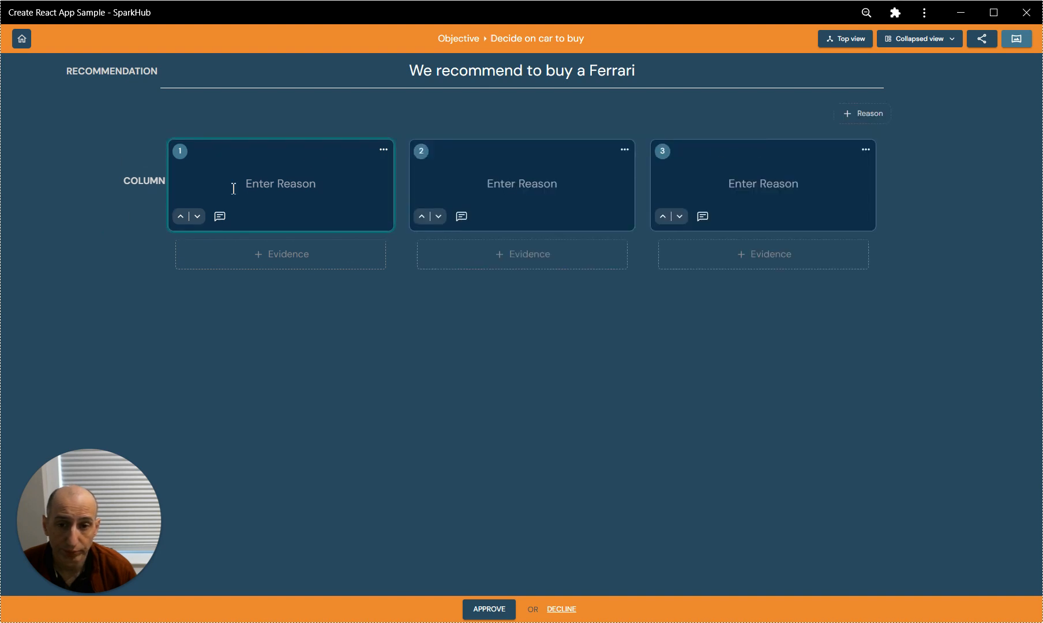
{"action": "double_click", "coordinate": [160, 183]}
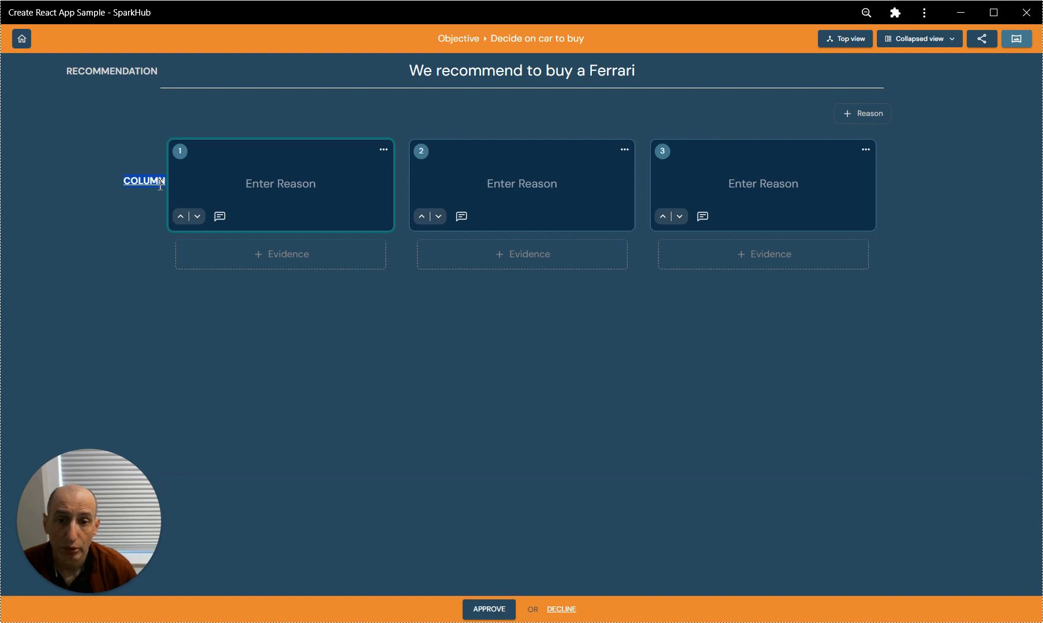
{"action": "type", "text": "REAS"}
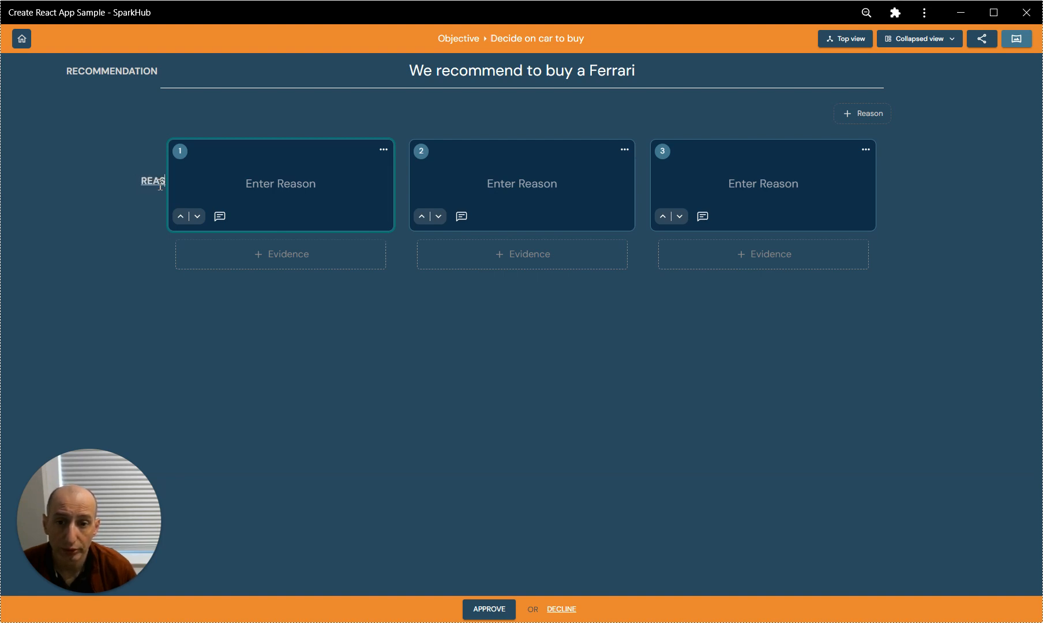
{"action": "type", "text": "ONS"}
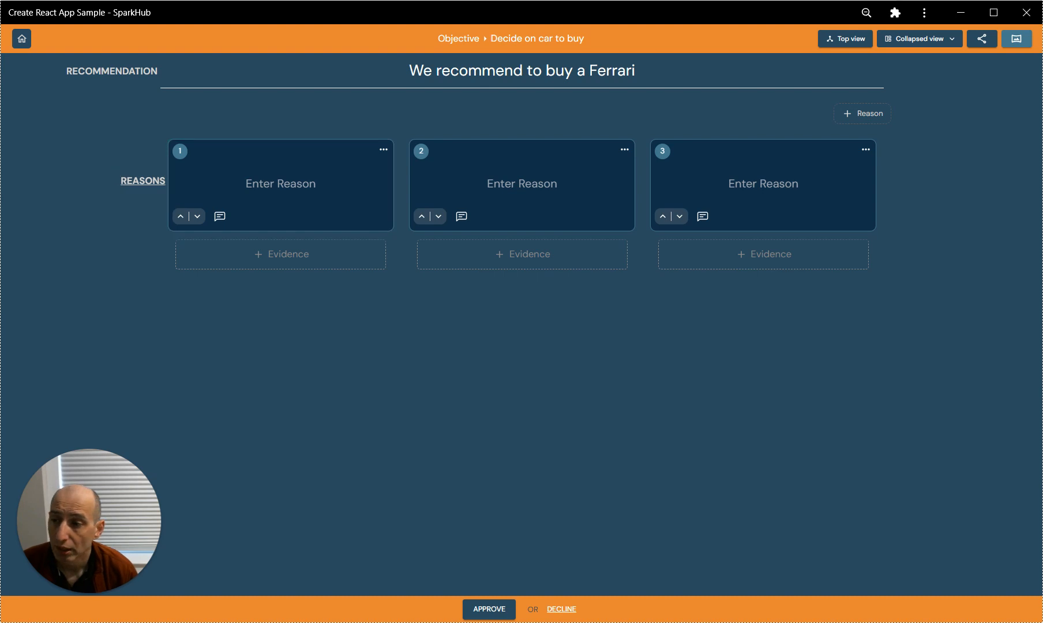
{"action": "key", "text": "alt+Tab"}
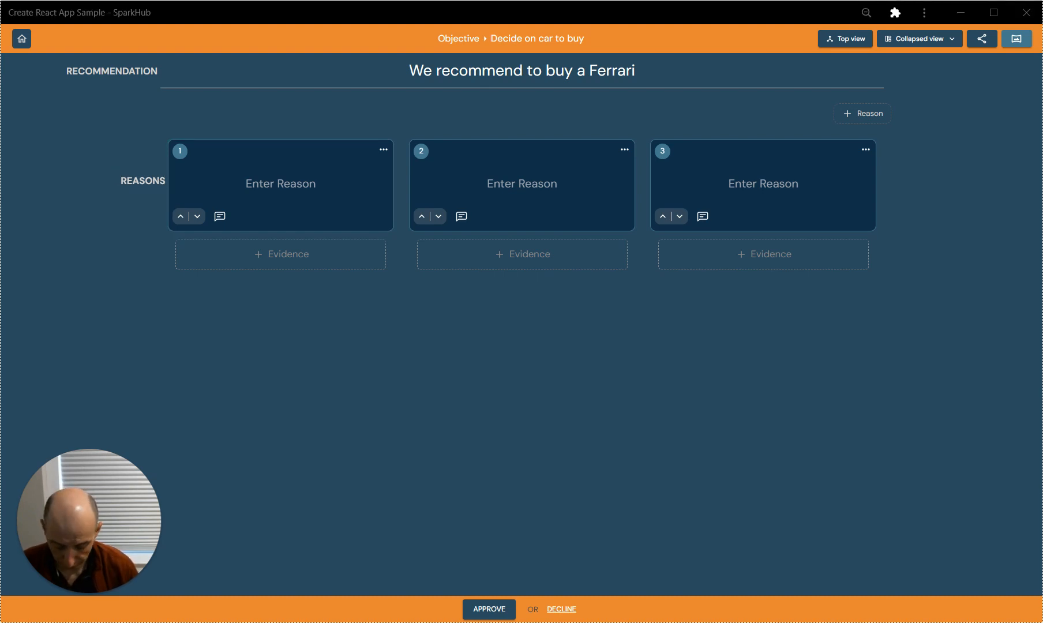
Step: Fill reasons 1 to 3 with "Ferraries are fun", "Ferraries are fast" and "Ferraries are cheaper than Bugatti's"
{"action": "left_click", "coordinate": [284, 185]}
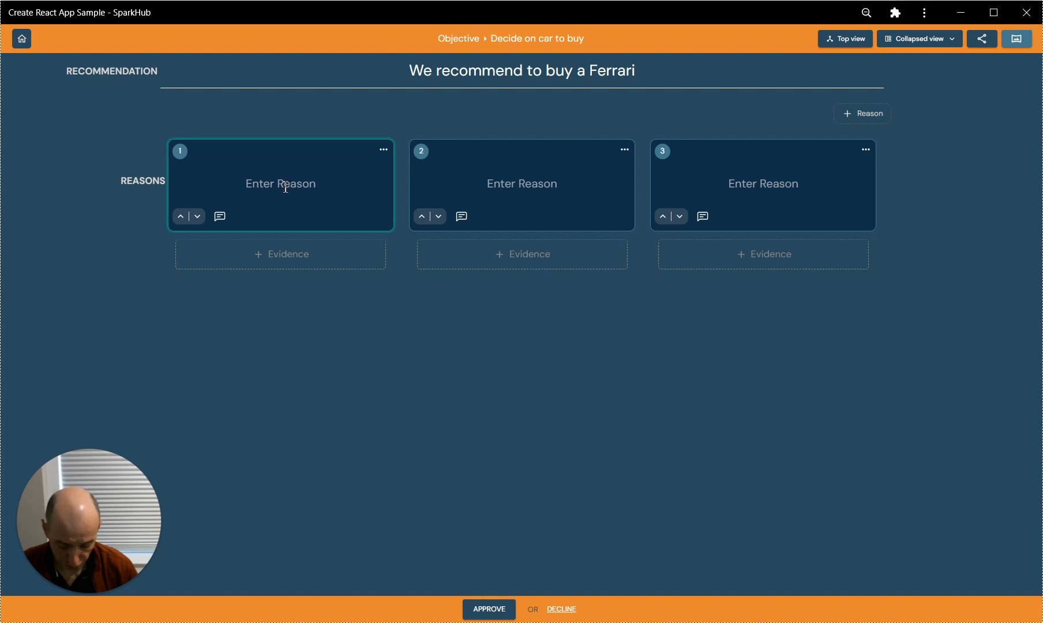
{"action": "type", "text": "Ferraries are fun"}
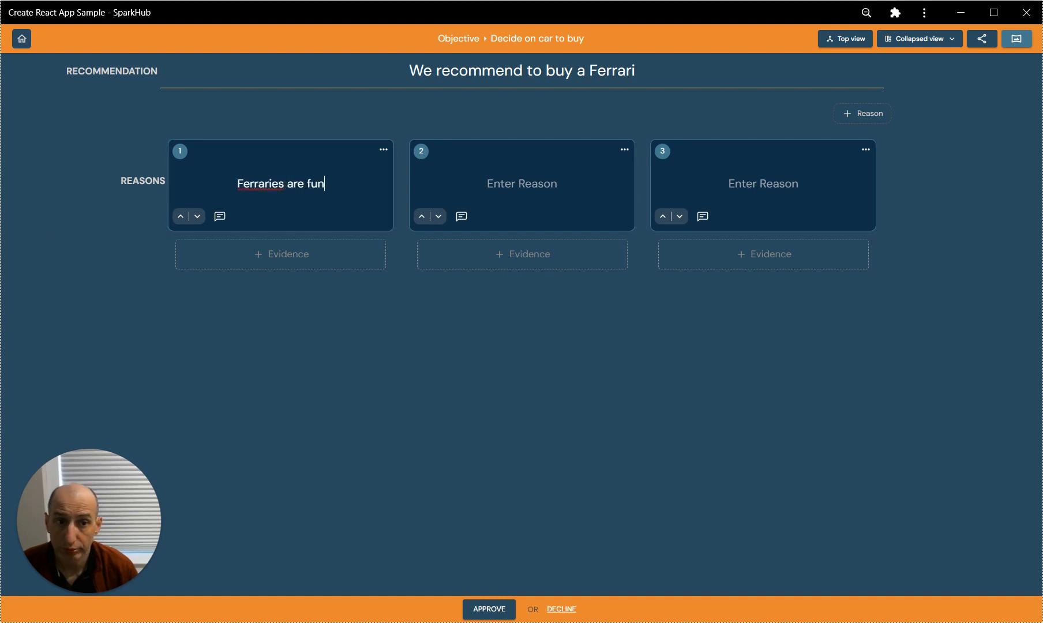
{"action": "key", "text": "alt+Tab"}
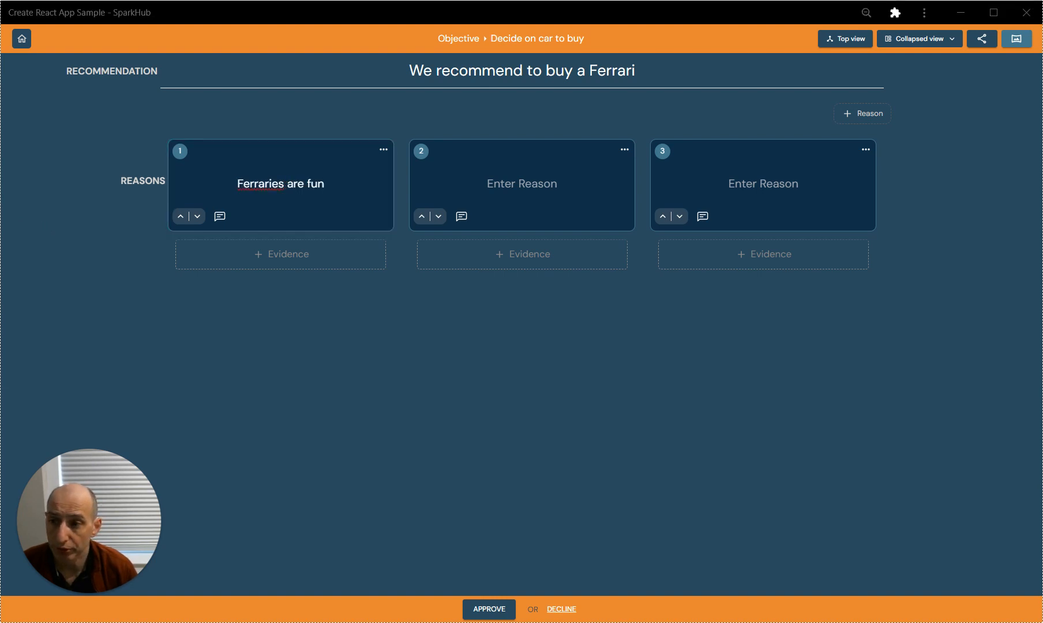
{"action": "left_click", "coordinate": [515, 188]}
{"action": "type", "text": "Ferraries are fast"}
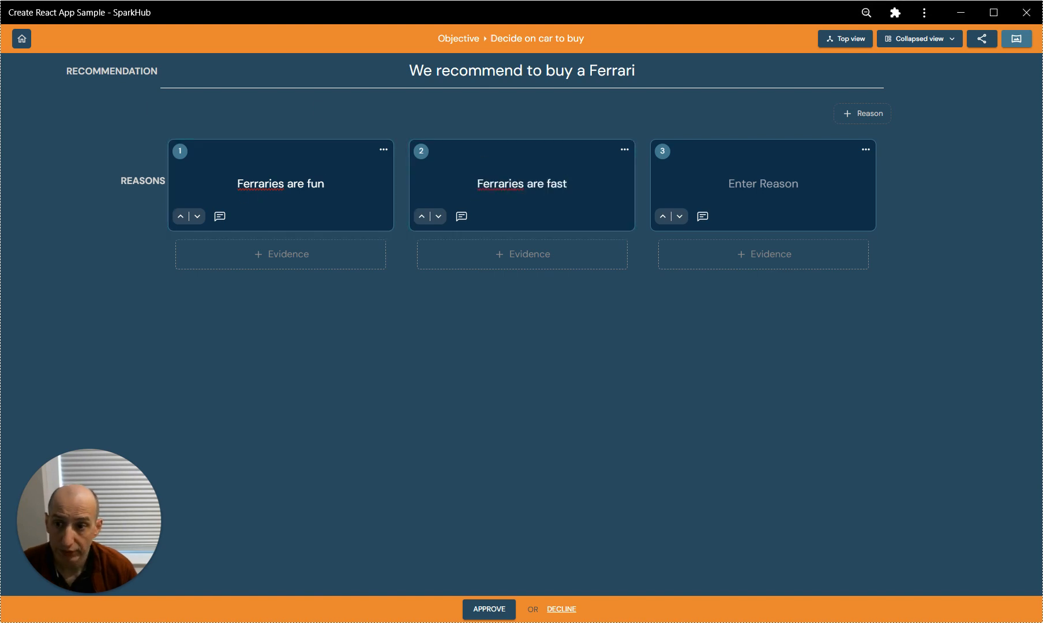
{"action": "key", "text": "alt+Tab"}
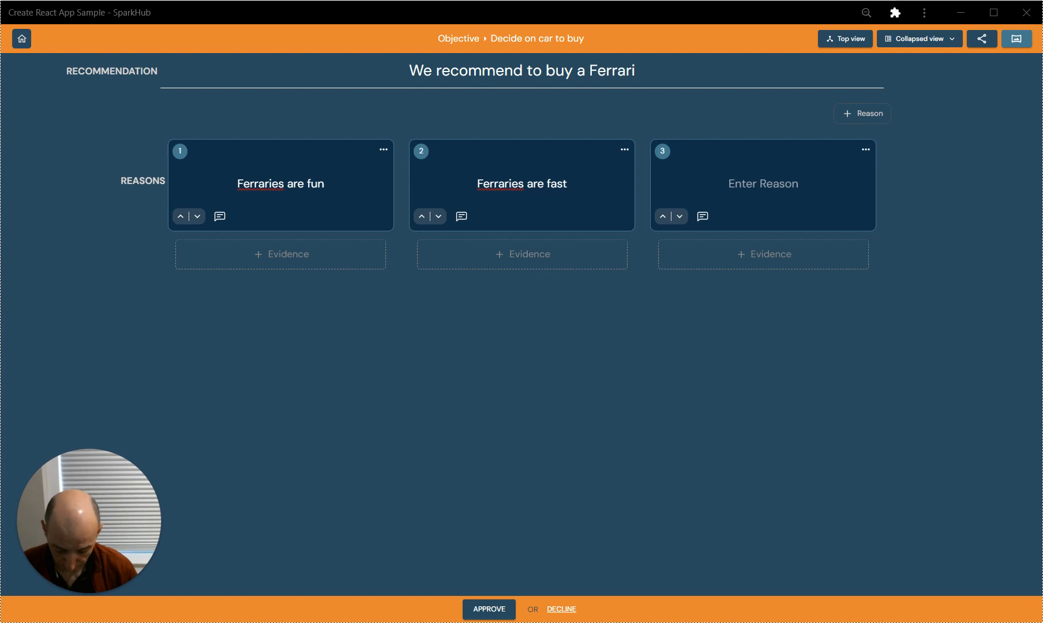
{"action": "left_click", "coordinate": [766, 187]}
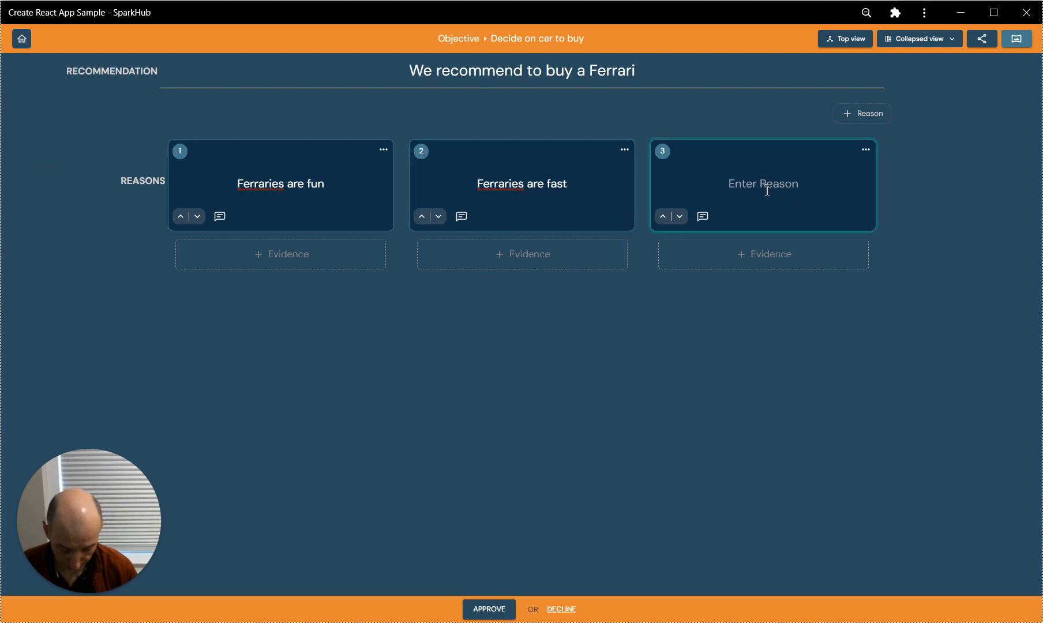
{"action": "type", "text": "Ferraries are cheaper than Bugatti's"}
{"action": "left_click", "coordinate": [661, 331]}
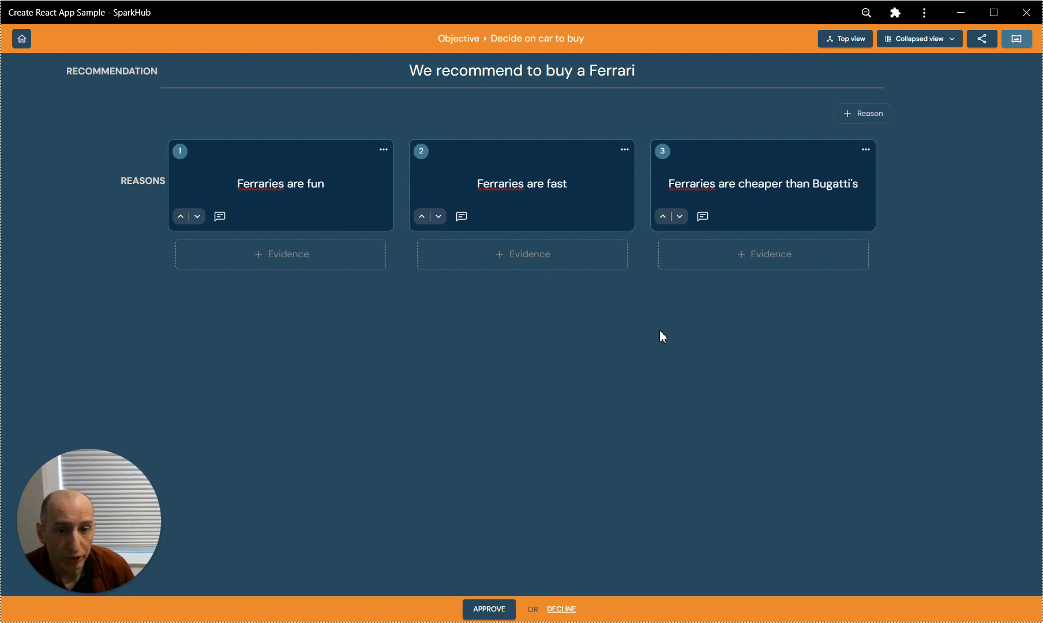
Step: Add one evidence card under each of the three reasons and label their row EVIDENCE
{"action": "left_click", "coordinate": [324, 263]}
{"action": "left_click", "coordinate": [499, 265]}
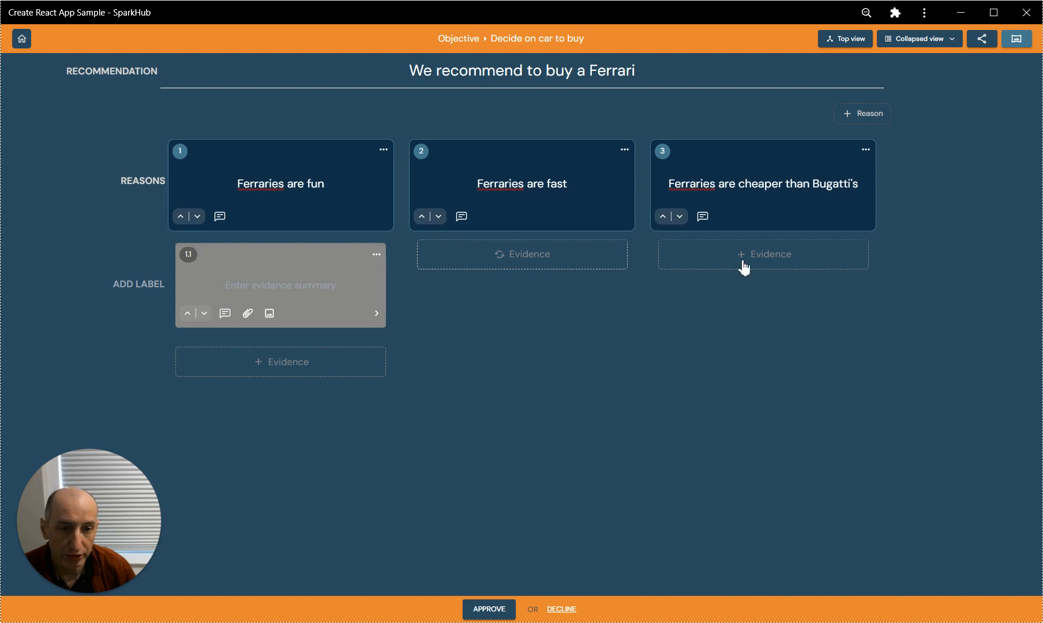
{"action": "left_click", "coordinate": [794, 259]}
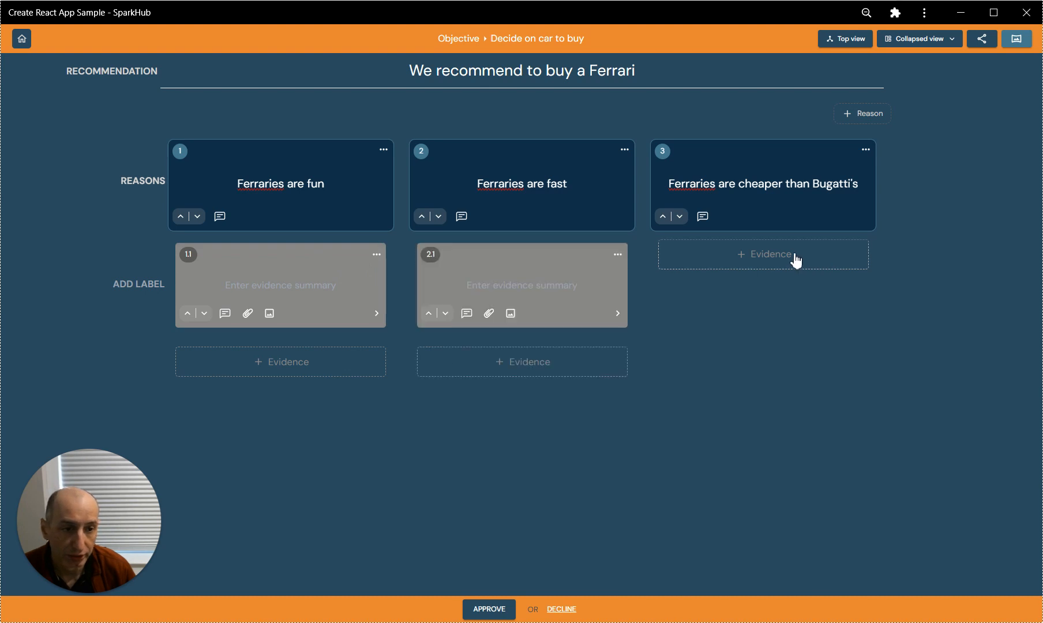
{"action": "left_click", "coordinate": [144, 285]}
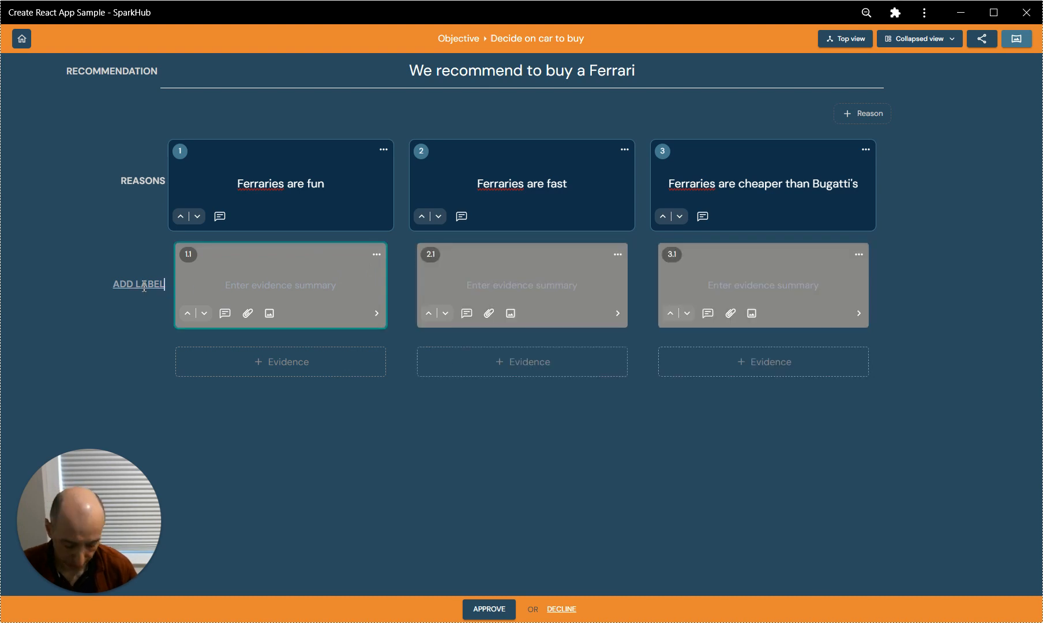
{"action": "type", "text": "EVIDENCE"}
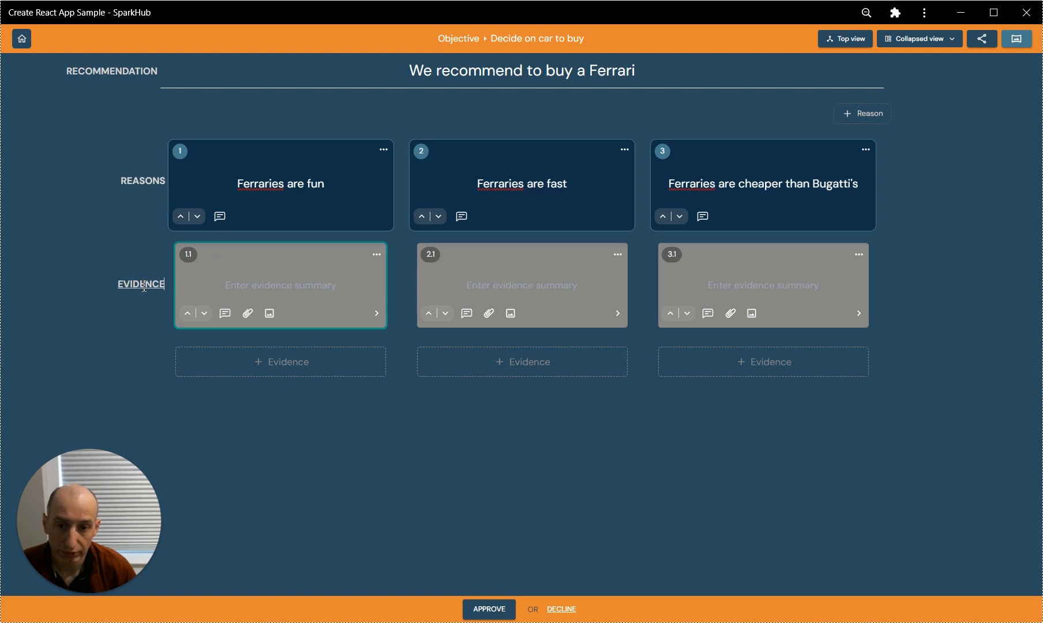
Step: Summarize evidence 1.1 as "Ferraries make some of the best engine sounds" and evidence 2.1 as "Ferraries can top 200 mph"
{"action": "left_click", "coordinate": [282, 285]}
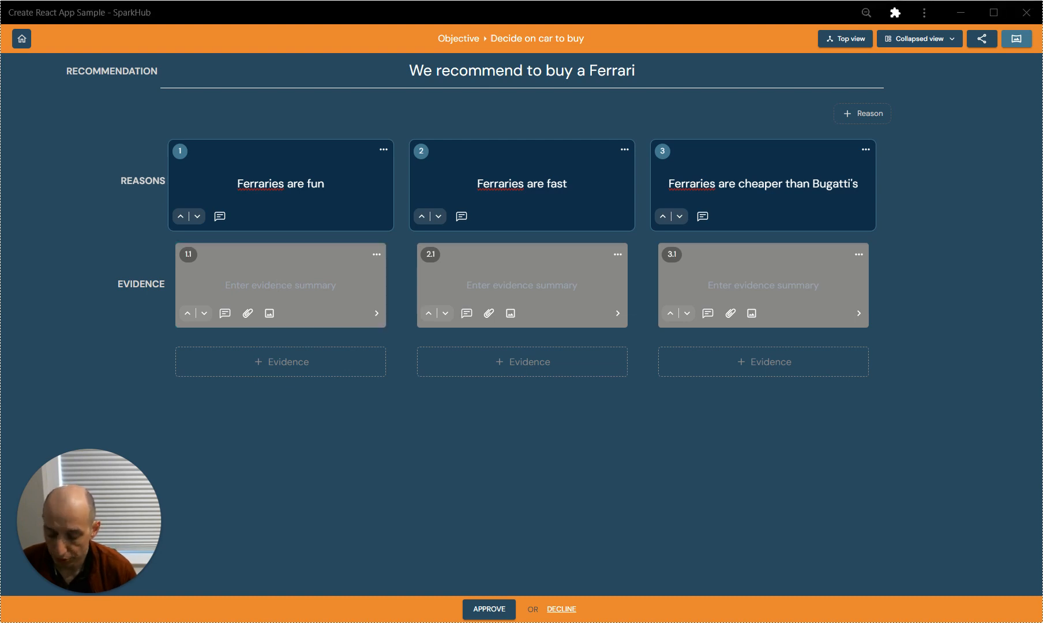
{"action": "left_click", "coordinate": [291, 285]}
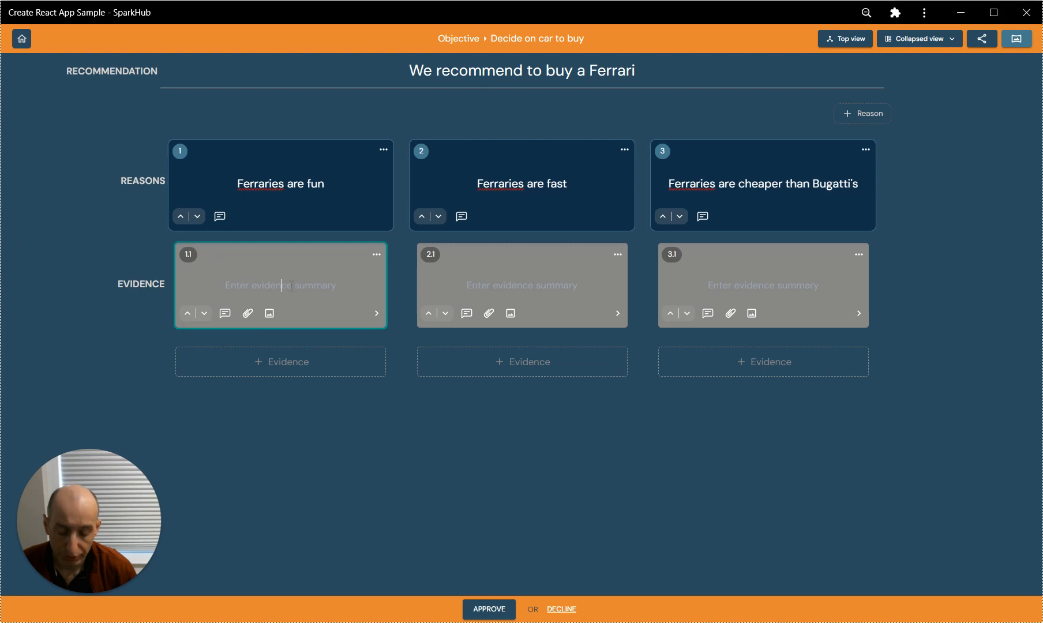
{"action": "type", "text": "Ferraries make some of the best engine sounds"}
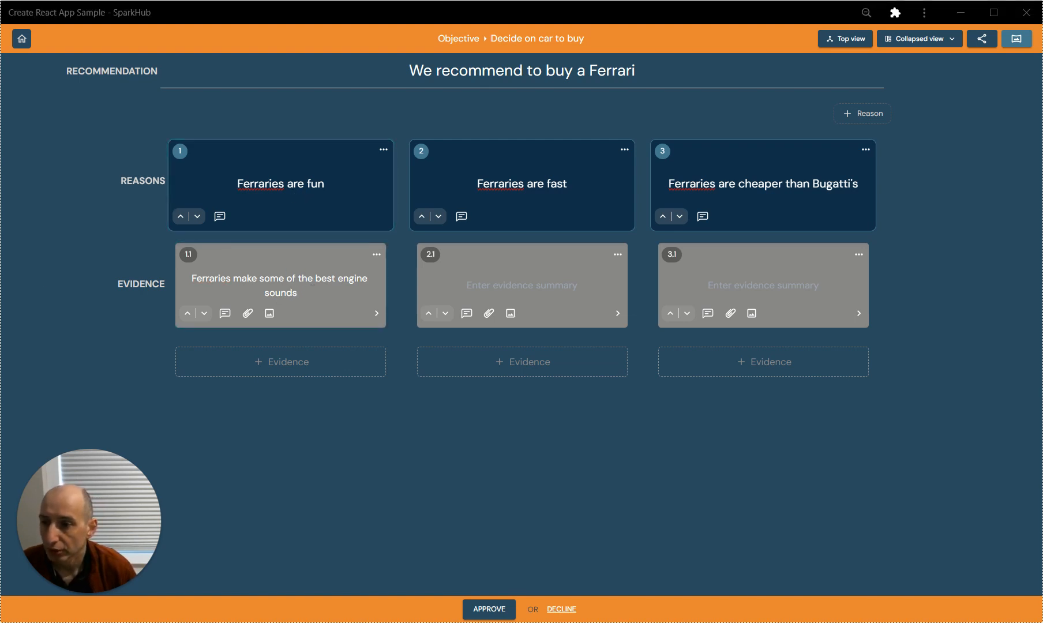
{"action": "left_click", "coordinate": [511, 283]}
{"action": "type", "text": "Ferraries can top 200 mph"}
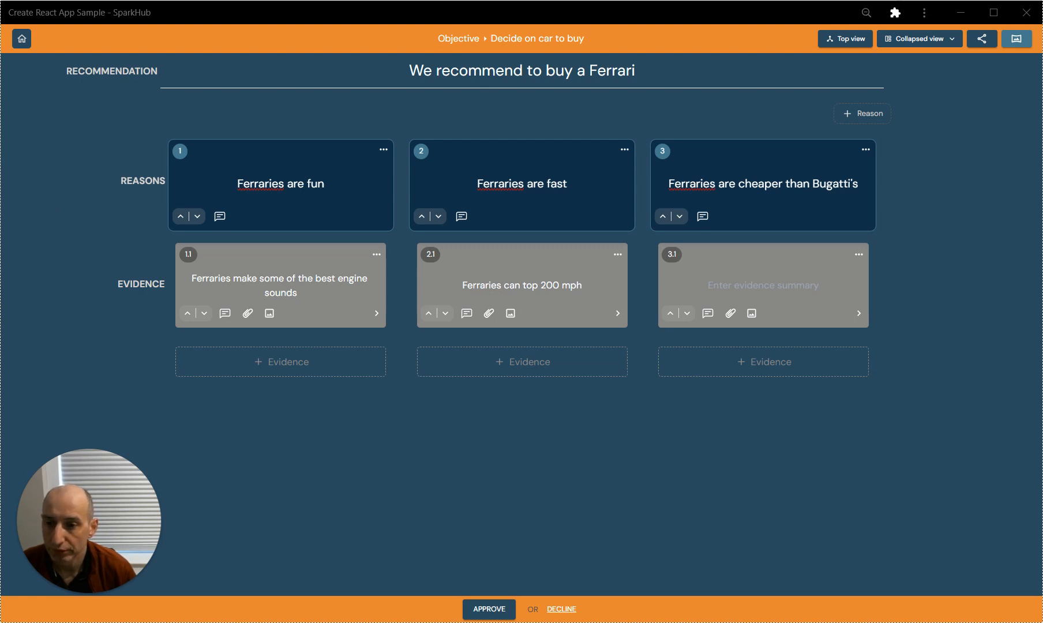
Step: Summarize evidence 3.1 as "Ferraries cost < $500K, while Bugatti's cost >$500K"
{"action": "left_click", "coordinate": [802, 299]}
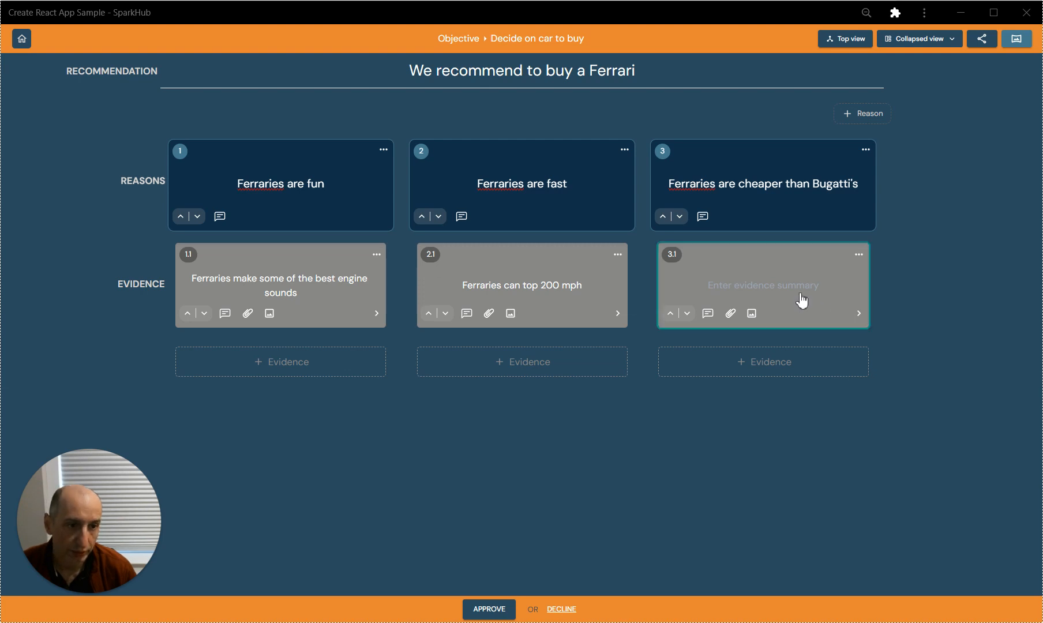
{"action": "type", "text": "Ferraries cost < $500K, while Bugatti's cost >$500K"}
{"action": "left_click", "coordinate": [809, 390]}
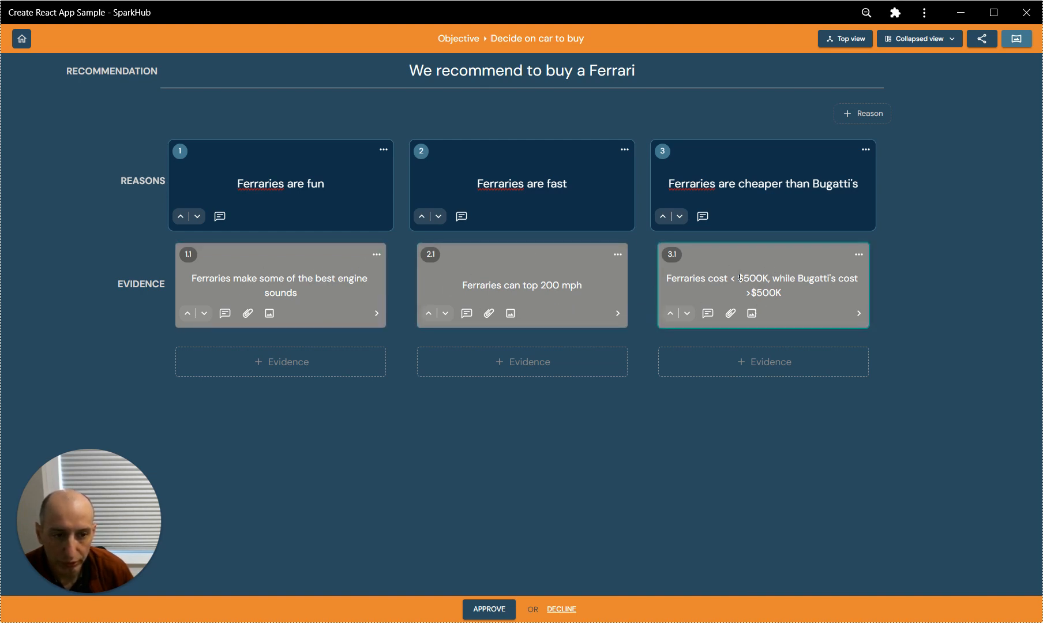
Step: Upload the image 2024-ferrari-812-gts from 1 Folder in Pictures to evidence 1.1
{"action": "left_click", "coordinate": [271, 314]}
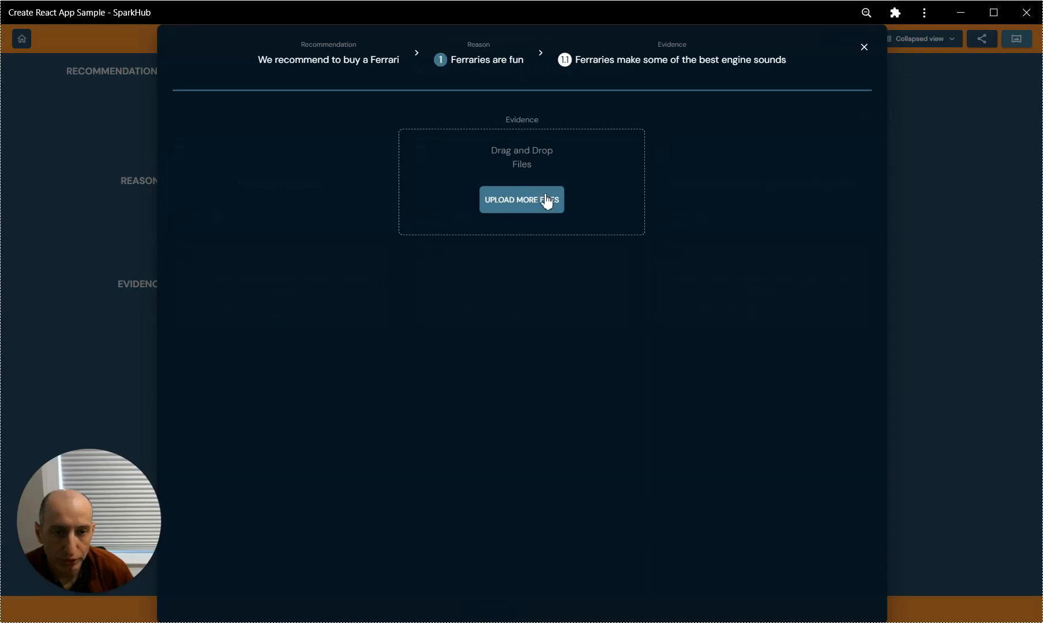
{"action": "left_click", "coordinate": [499, 202]}
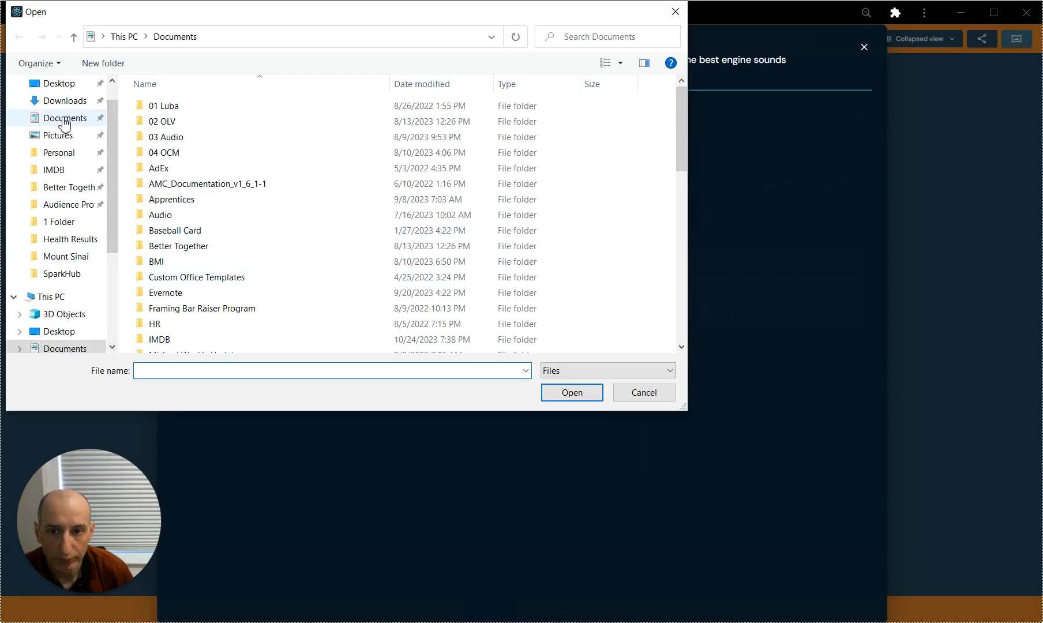
{"action": "left_click", "coordinate": [60, 135]}
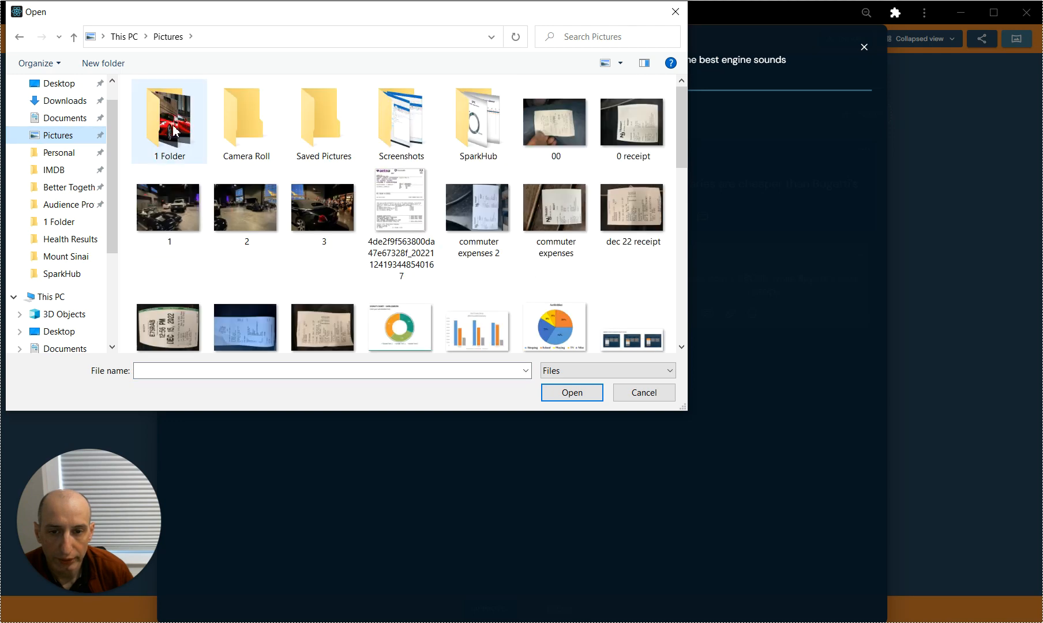
{"action": "double_click", "coordinate": [176, 128]}
{"action": "double_click", "coordinate": [252, 134]}
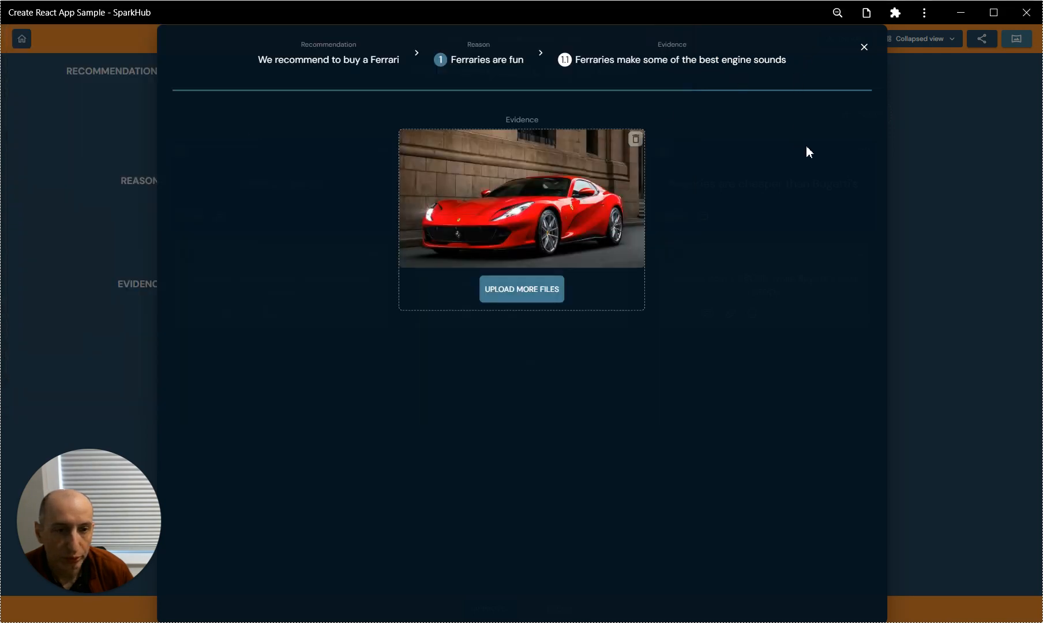
{"action": "left_click", "coordinate": [865, 47]}
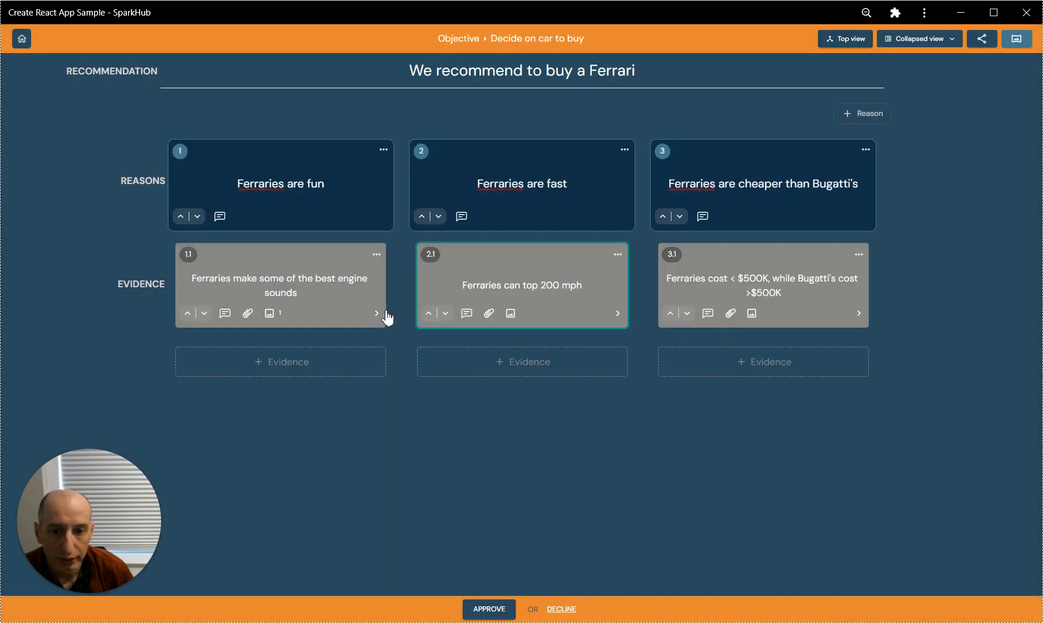
Step: Check the attachments of evidence 1.1 and close the list
{"action": "mouse_move", "coordinate": [277, 320]}
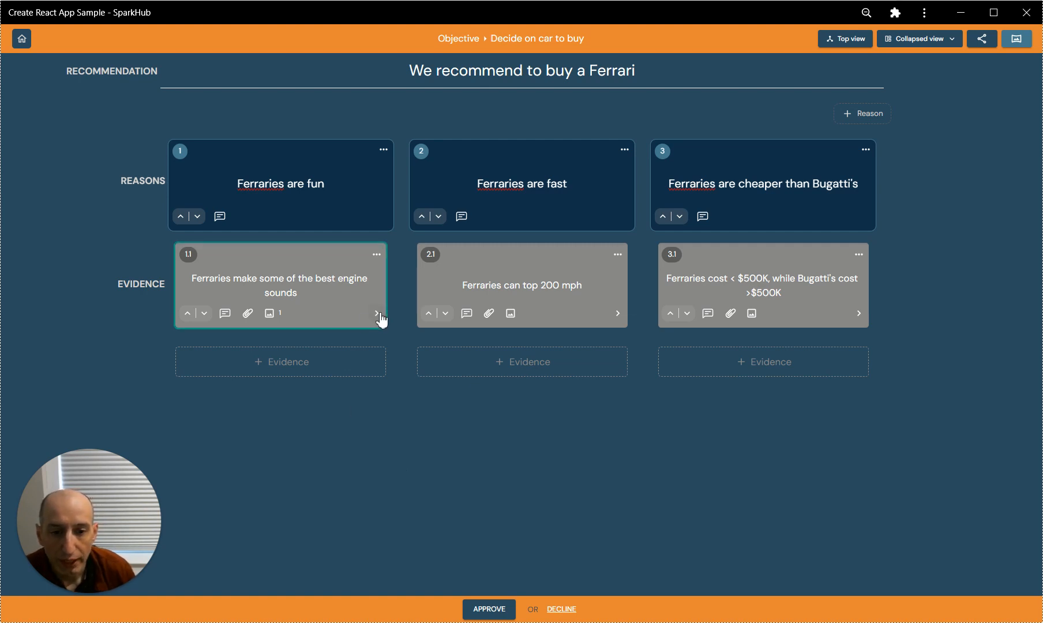
{"action": "left_click", "coordinate": [247, 313]}
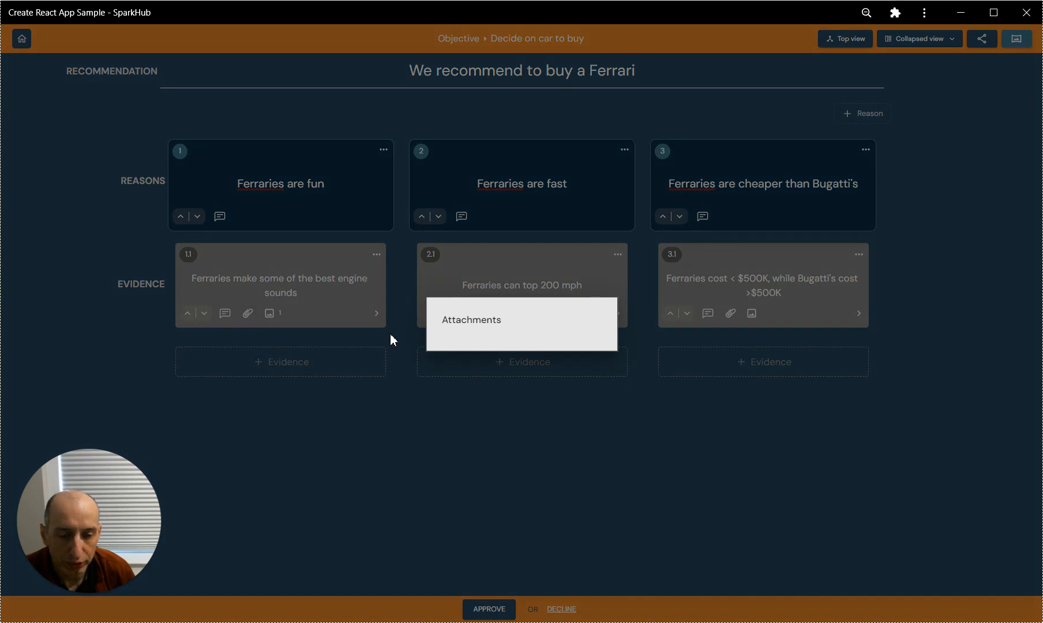
{"action": "left_click", "coordinate": [391, 333]}
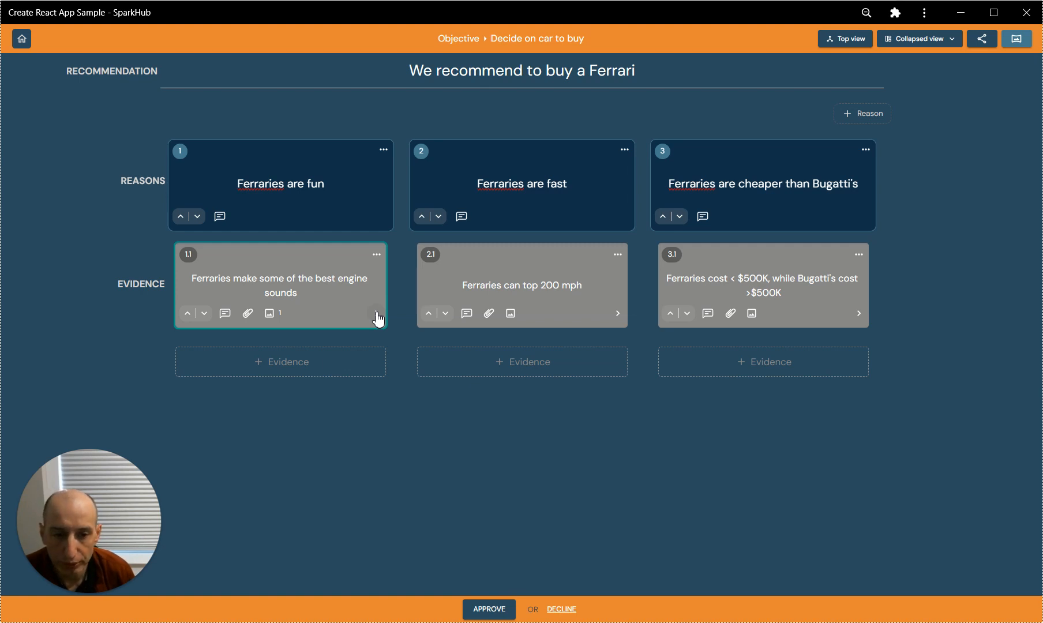
Step: Expand evidence 1.1 and add three evidence detail cards under it
{"action": "left_click", "coordinate": [376, 313]}
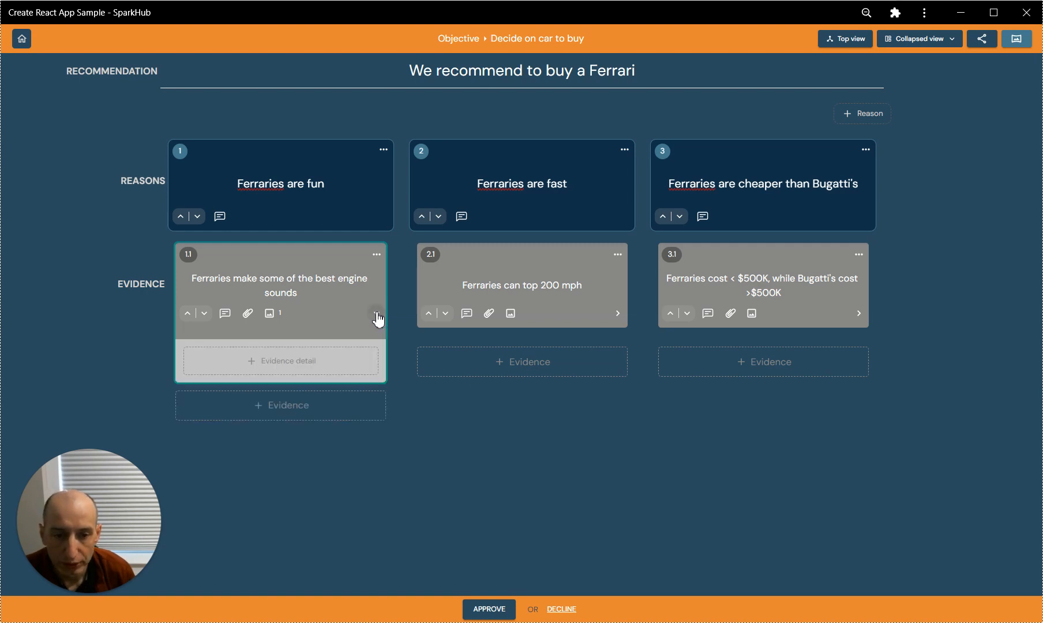
{"action": "left_click", "coordinate": [291, 363]}
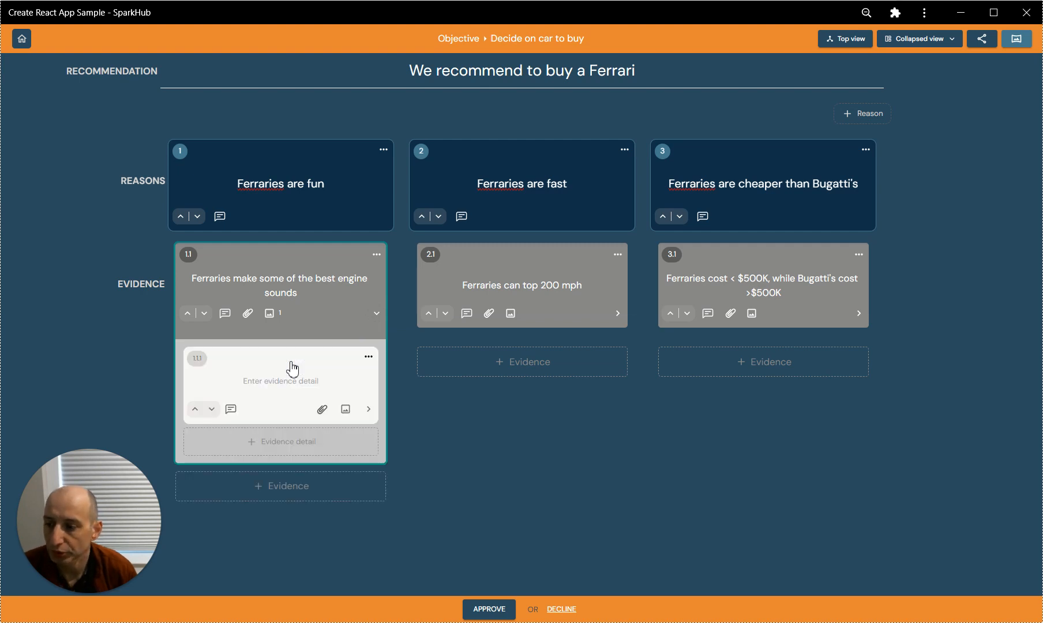
{"action": "left_click", "coordinate": [291, 443]}
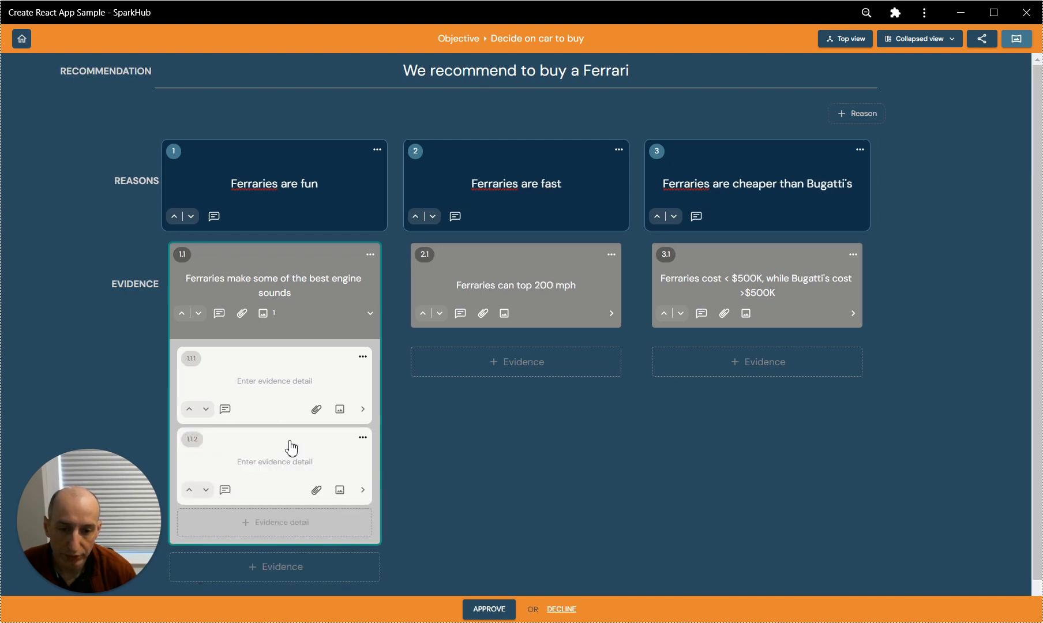
{"action": "left_click", "coordinate": [279, 526]}
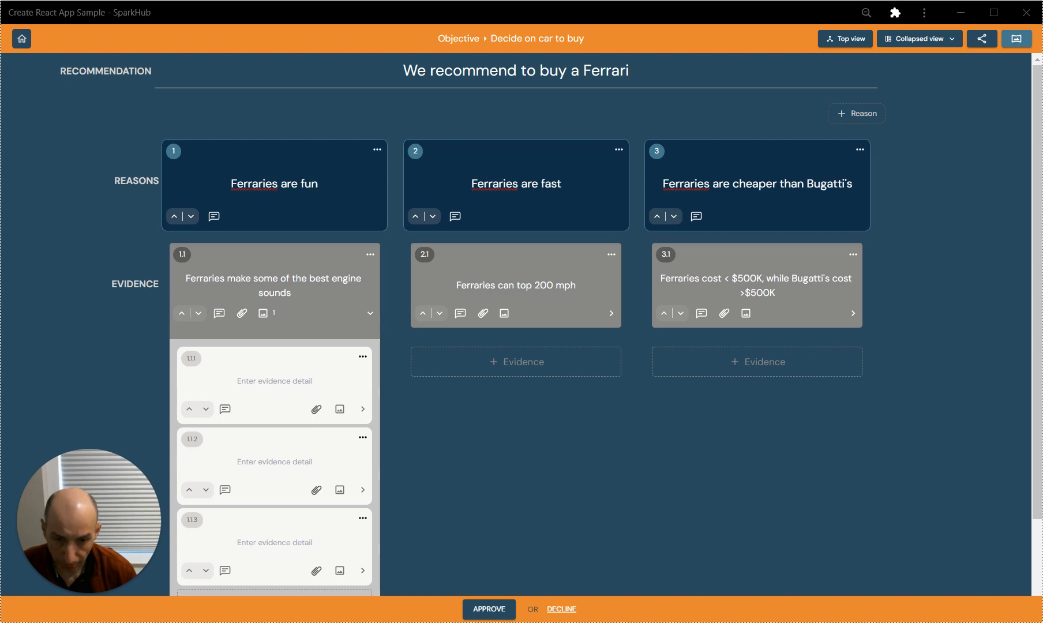
Step: Fill details 1.1.1 to 1.1.3 with "Ferraries have a fantastic rumble at low RPMs", "Ferraries sound like thunder at mid RPMs" and "Ferraries absolutely scream at redline"
{"action": "left_click", "coordinate": [248, 381]}
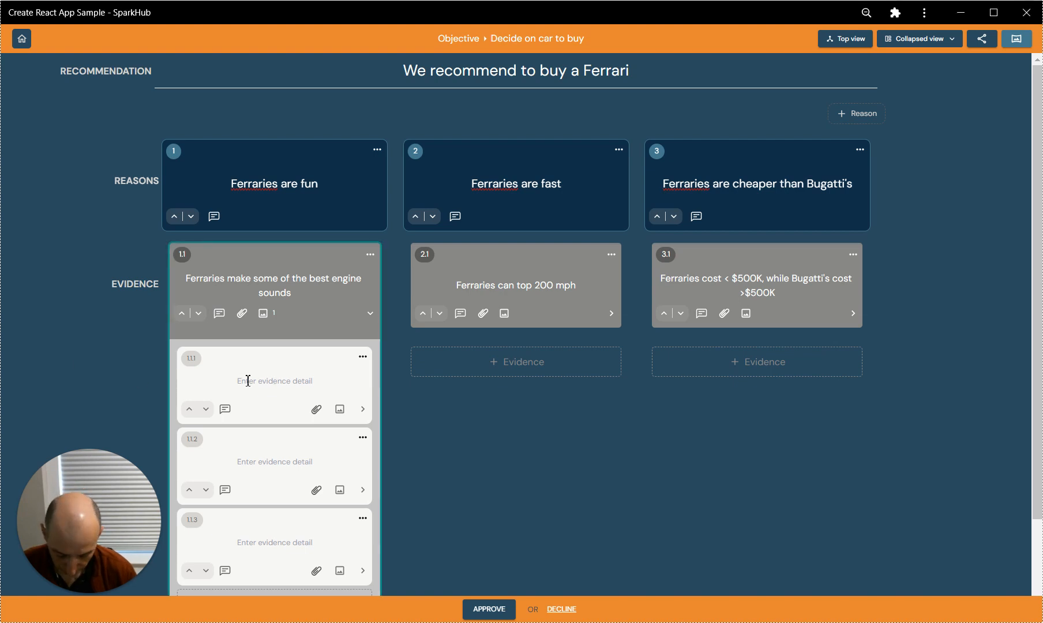
{"action": "type", "text": "Ferraries have a fantastic rumble at low RPMs"}
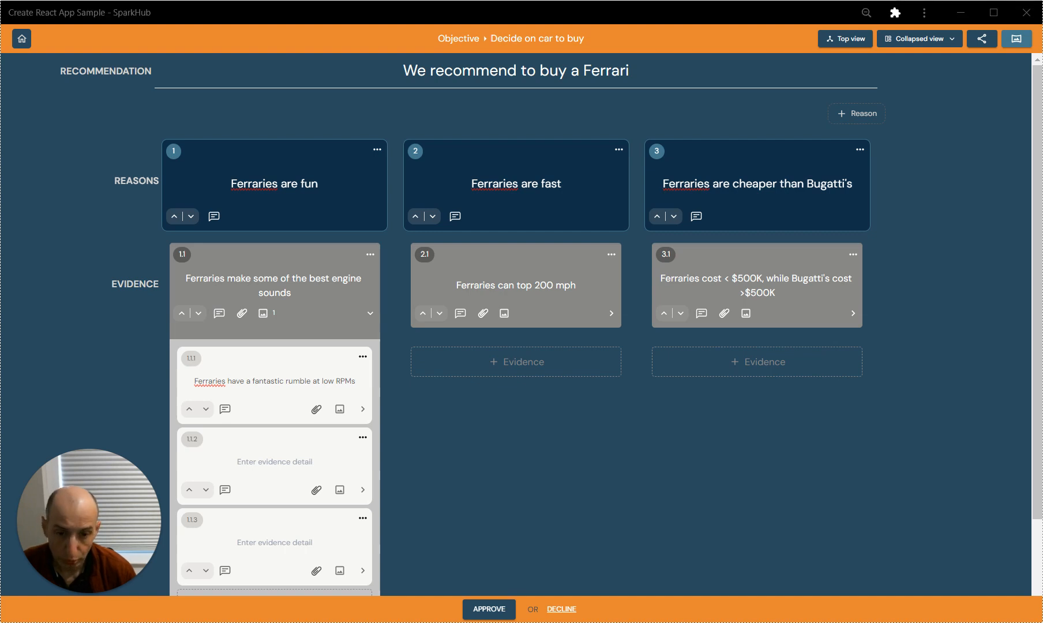
{"action": "left_click", "coordinate": [289, 461]}
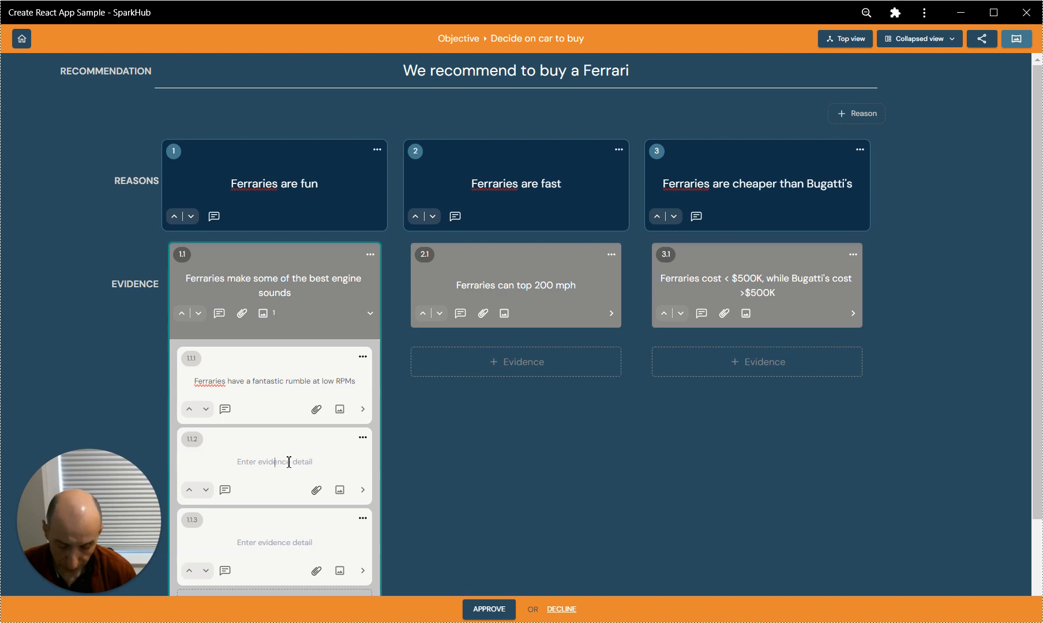
{"action": "type", "text": "Ferraries sound like thunder at mid RPMs"}
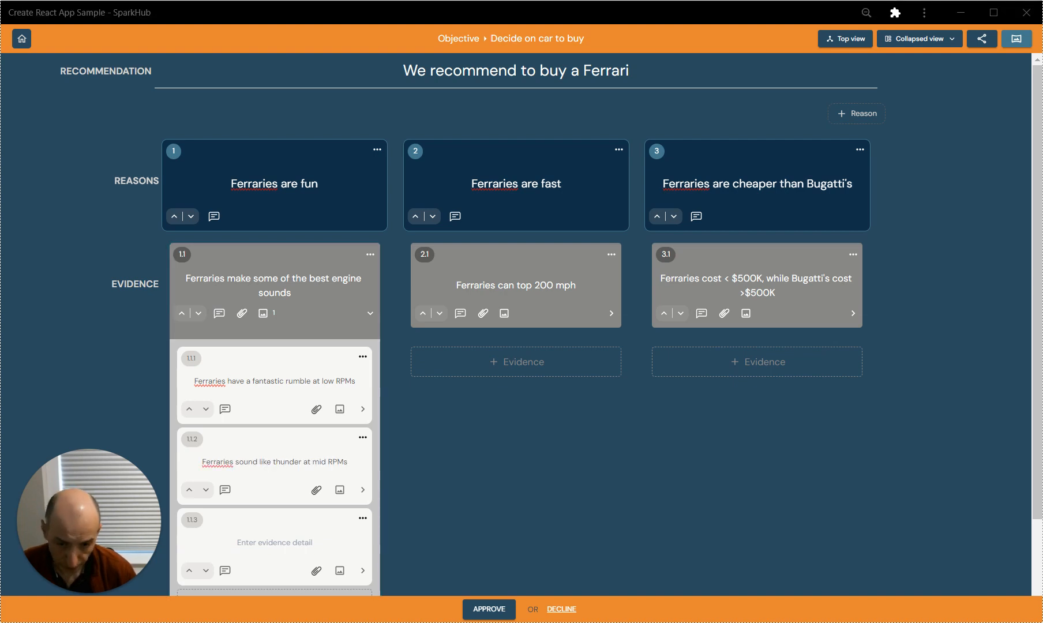
{"action": "left_click", "coordinate": [245, 547]}
{"action": "type", "text": "Ferraries absolutely scream at redline"}
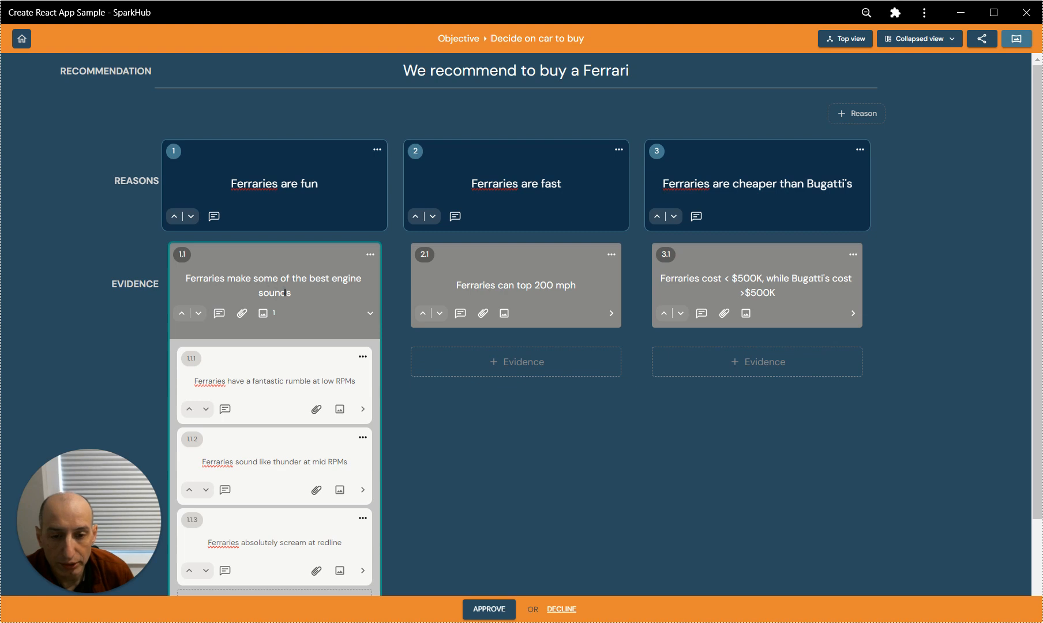
Step: Upload the image "2024-ferrari-812-gts 2" to evidence detail 1.1.1 and collapse that detail
{"action": "left_click", "coordinate": [344, 412]}
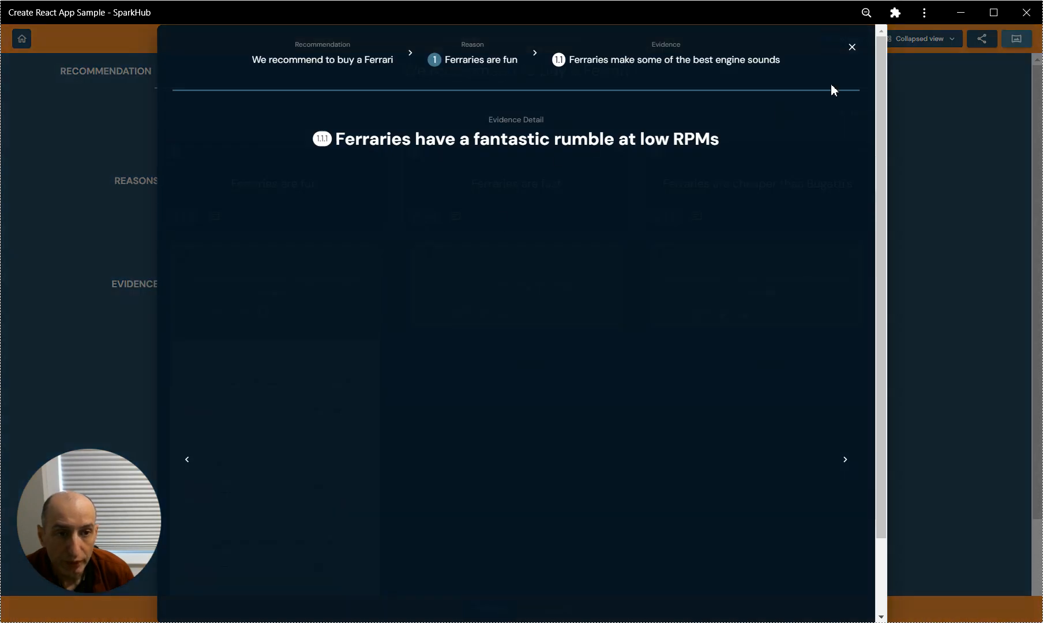
{"action": "left_click", "coordinate": [852, 46]}
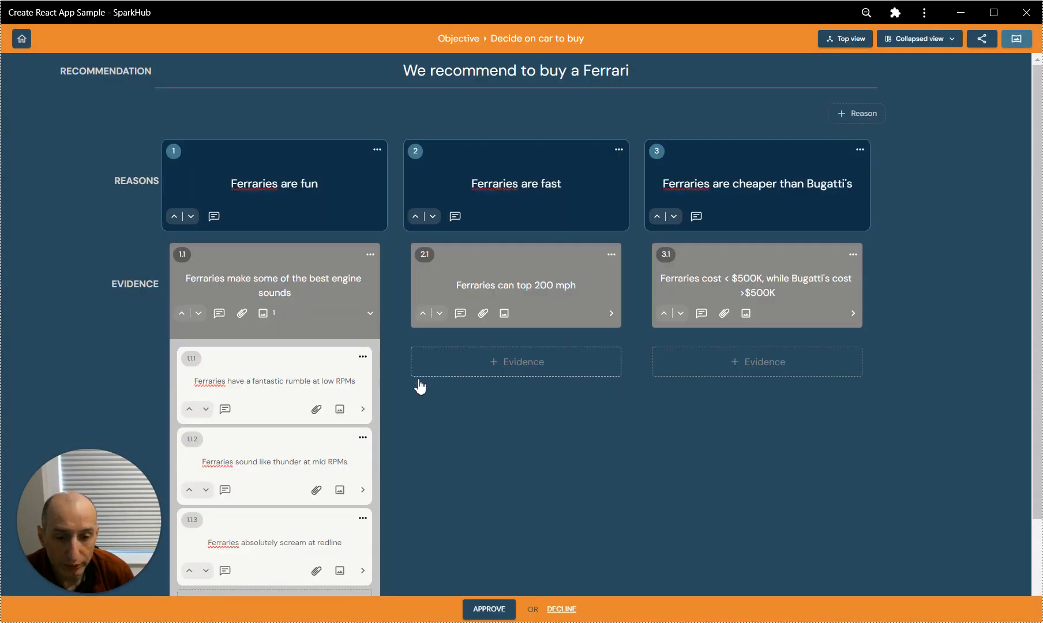
{"action": "left_click", "coordinate": [363, 412]}
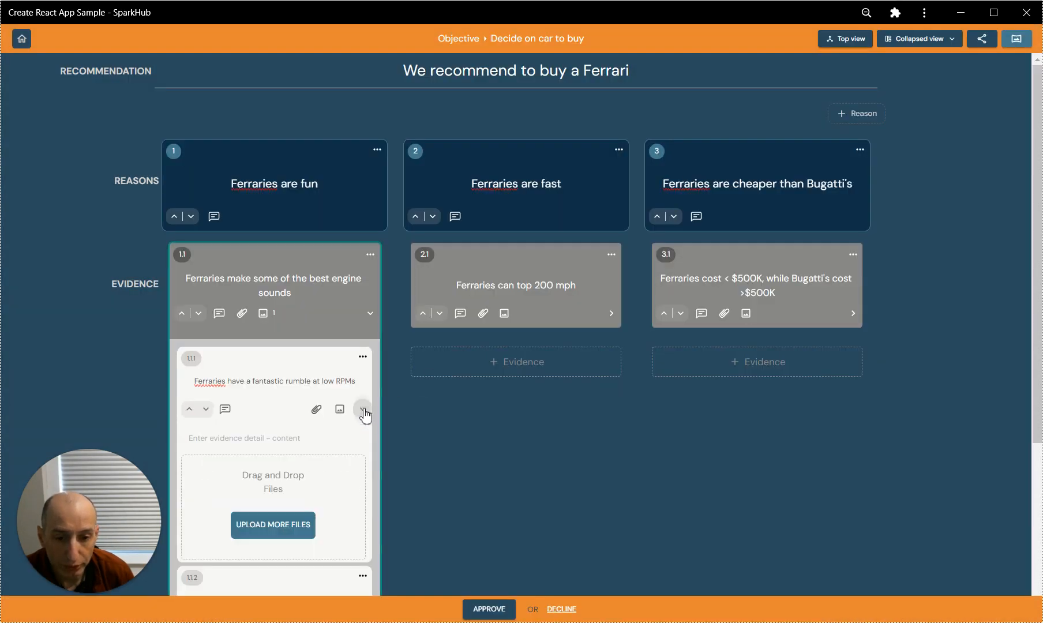
{"action": "left_click", "coordinate": [286, 526]}
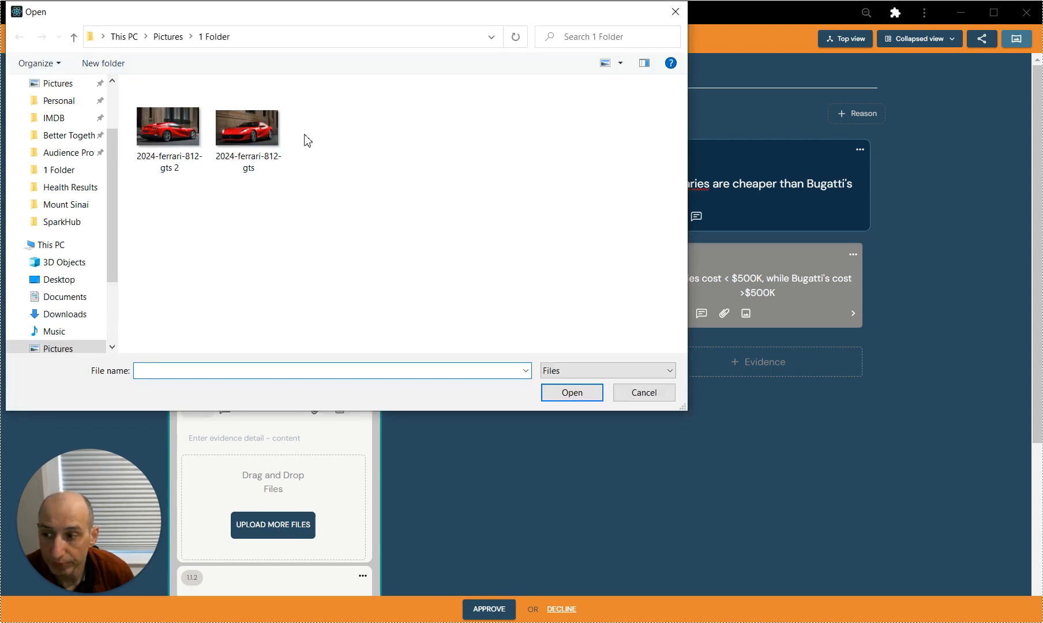
{"action": "double_click", "coordinate": [182, 144]}
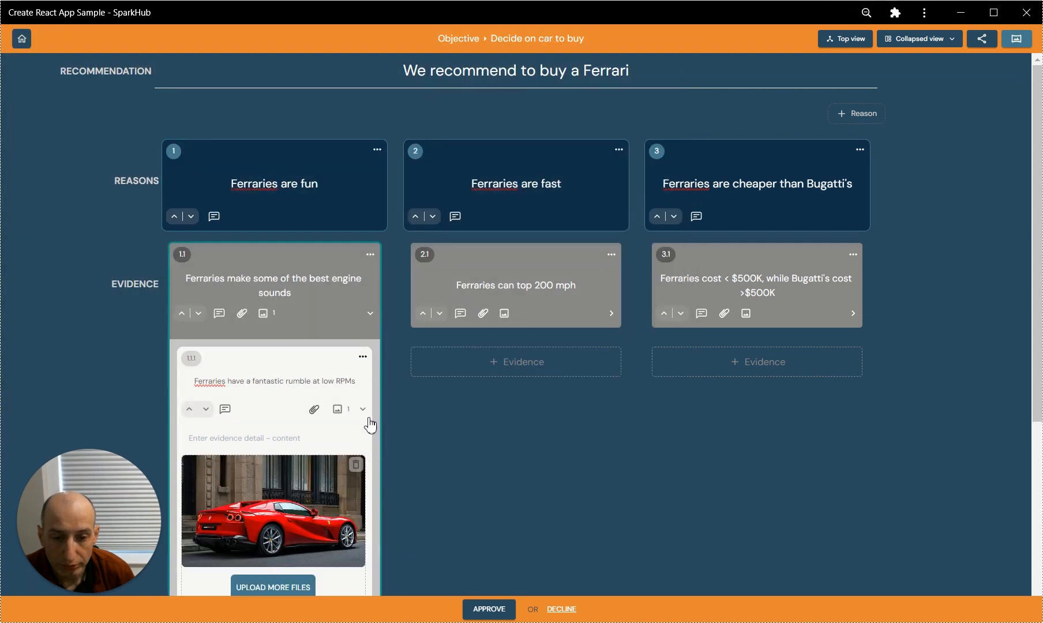
{"action": "left_click", "coordinate": [365, 416]}
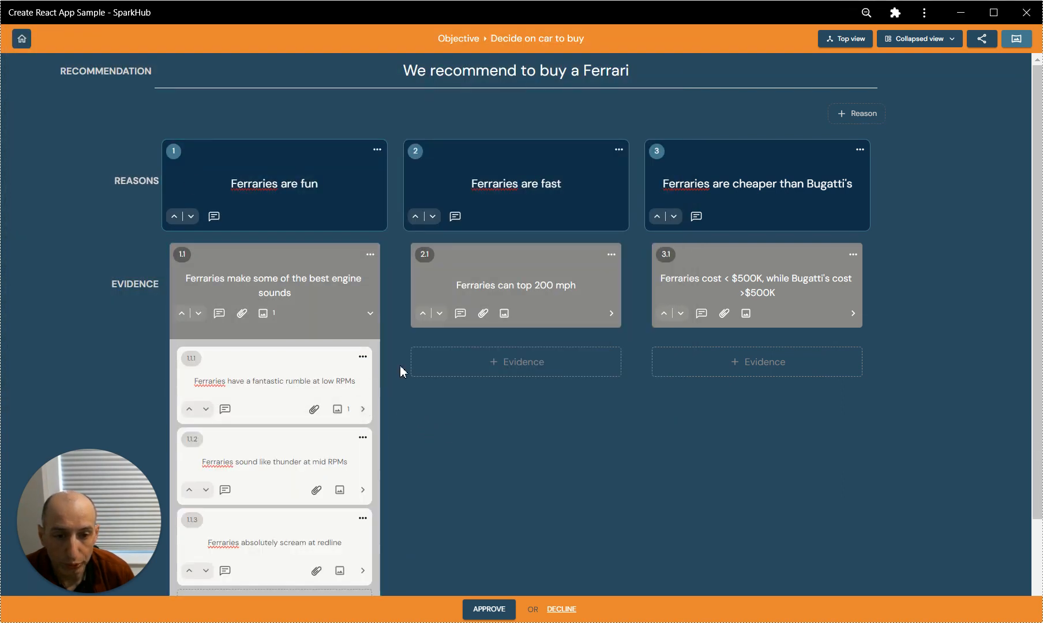
Step: Review how evidence 1.1 and its detail 1.1.1 collapse and expand, leaving evidence 1.1 collapsed
{"action": "left_click", "coordinate": [370, 313]}
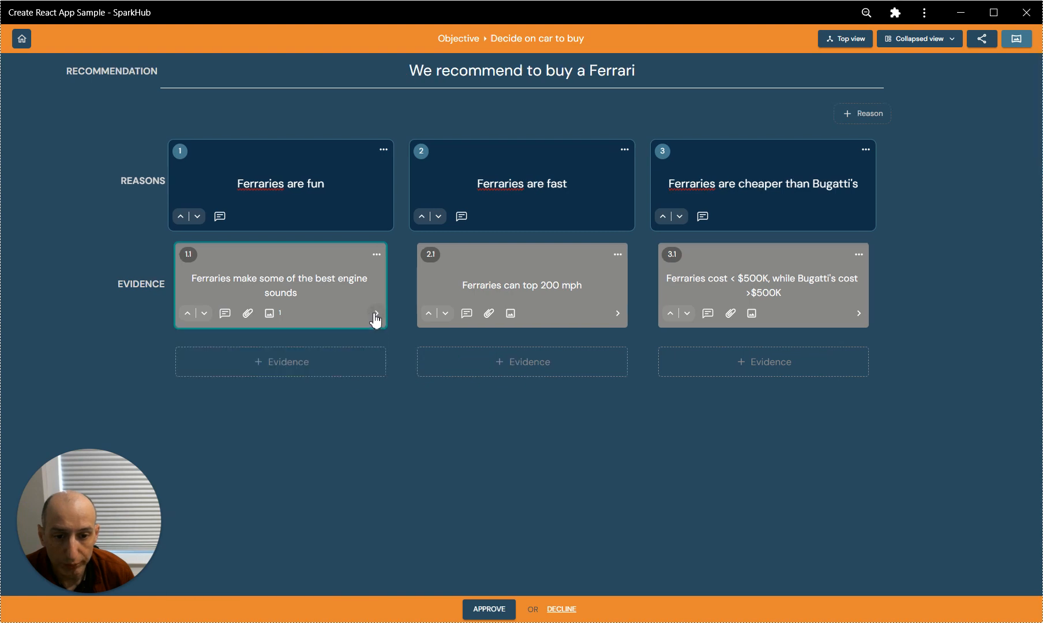
{"action": "left_click", "coordinate": [375, 314]}
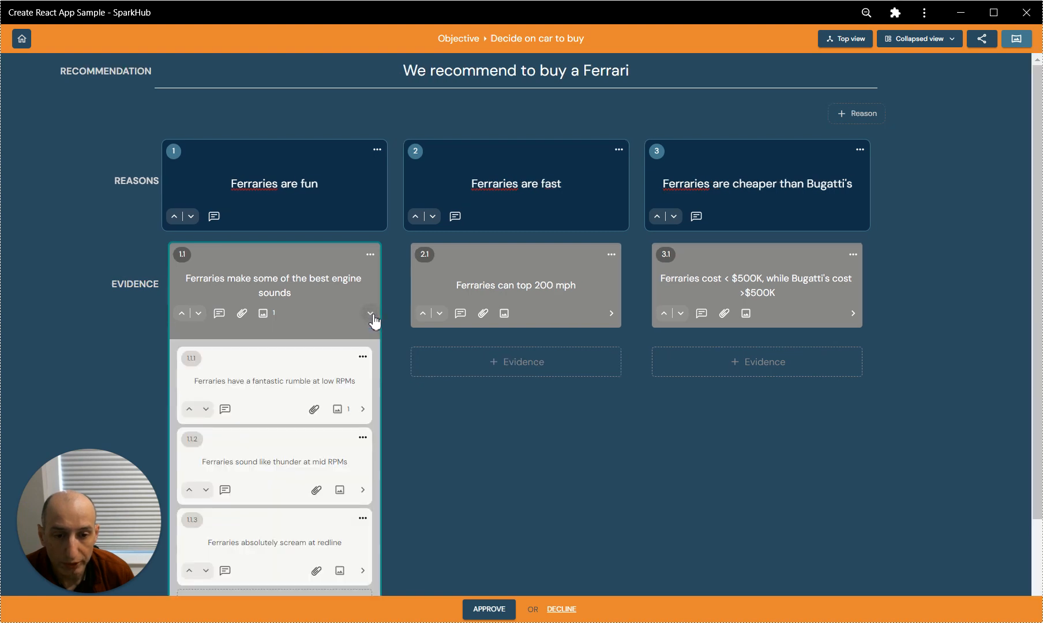
{"action": "left_click", "coordinate": [364, 410]}
{"action": "left_click", "coordinate": [365, 411]}
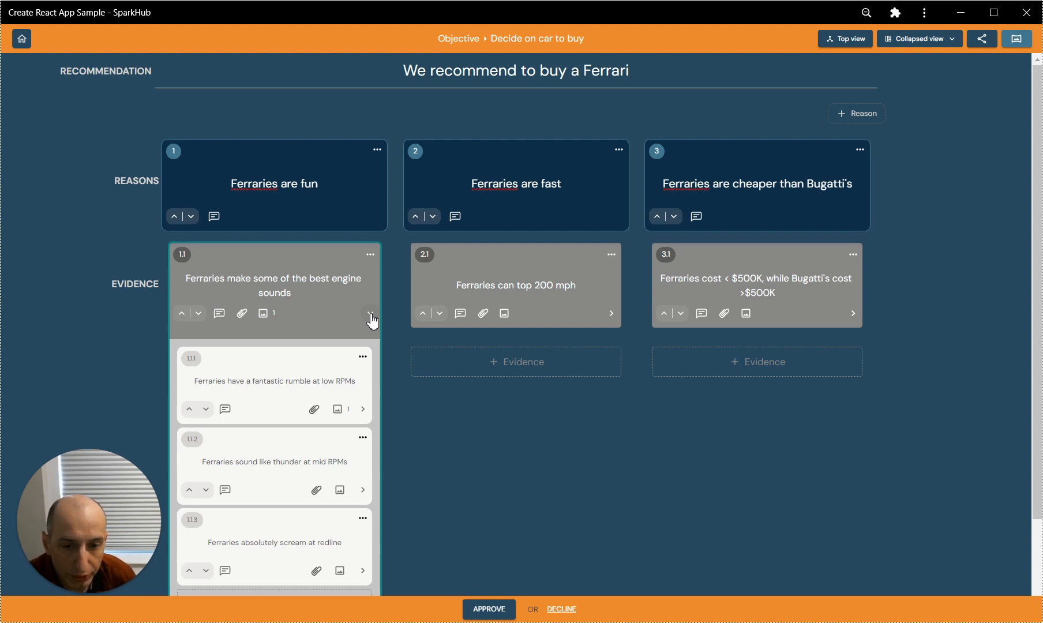
{"action": "left_click", "coordinate": [370, 315]}
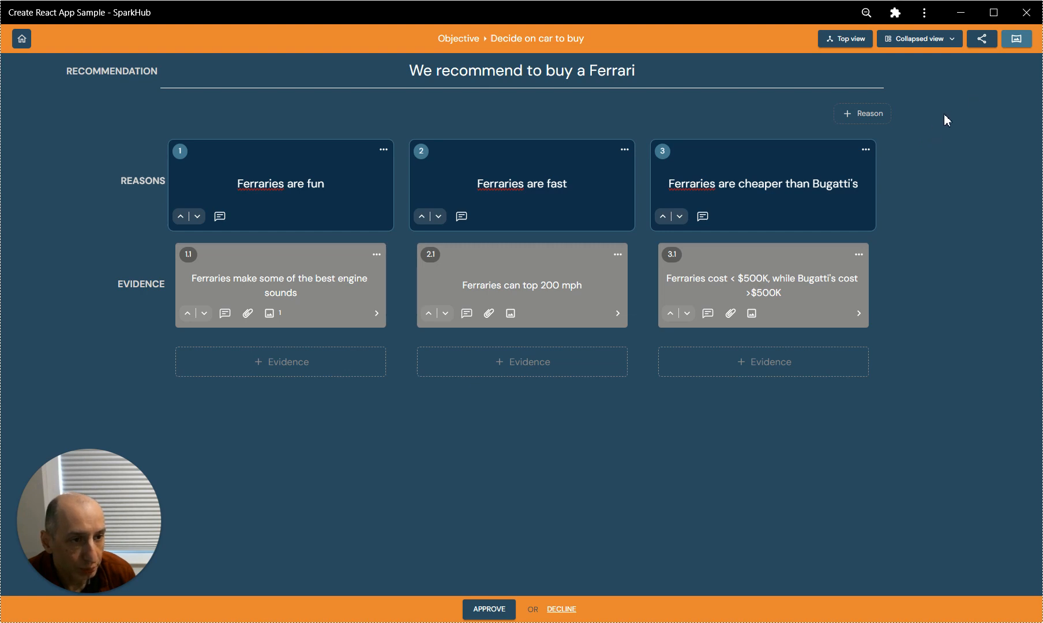
Step: Examine the page's sharing options, including the presentation link and the team editing invitation, and close them without sharing
{"action": "left_click", "coordinate": [983, 43]}
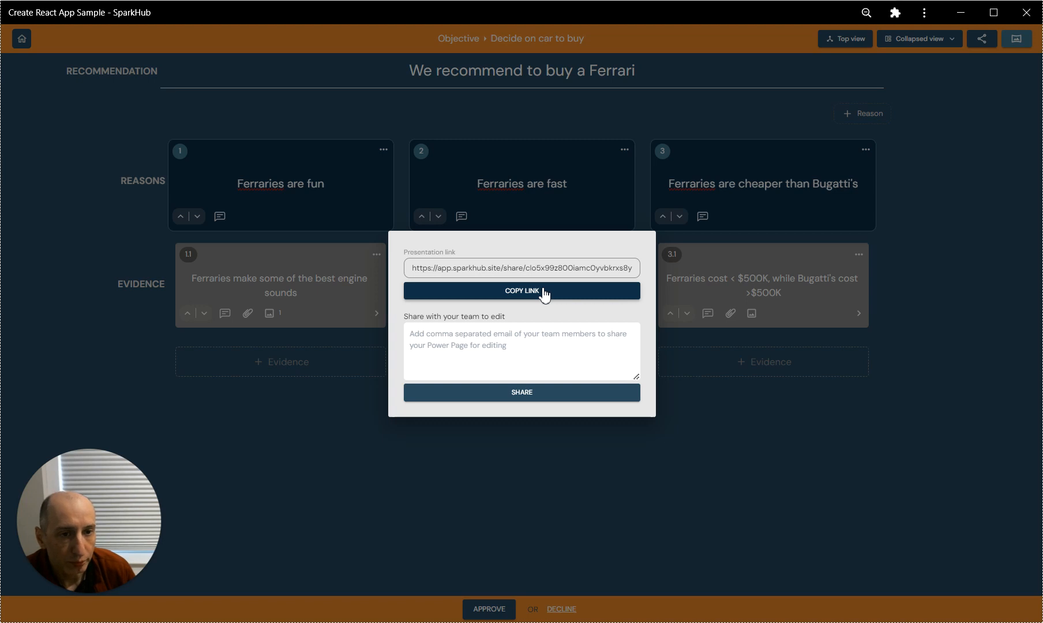
{"action": "left_click", "coordinate": [513, 342]}
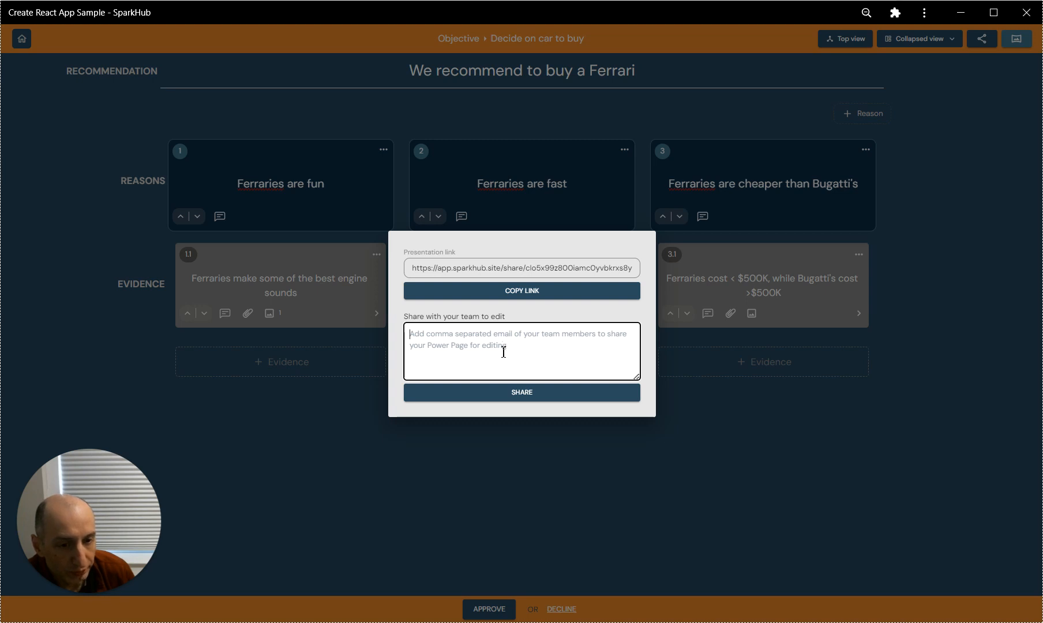
{"action": "left_click", "coordinate": [515, 438]}
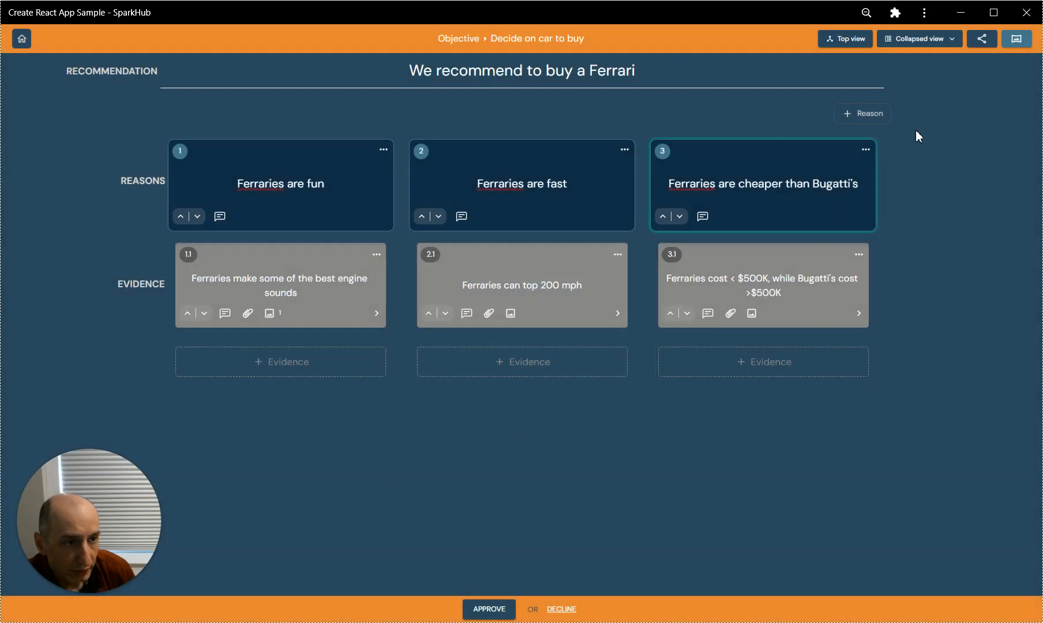
Step: Switch the page to presentation mode, expand evidence 1.1 and view the image of detail 1.1.1
{"action": "left_click", "coordinate": [1017, 41]}
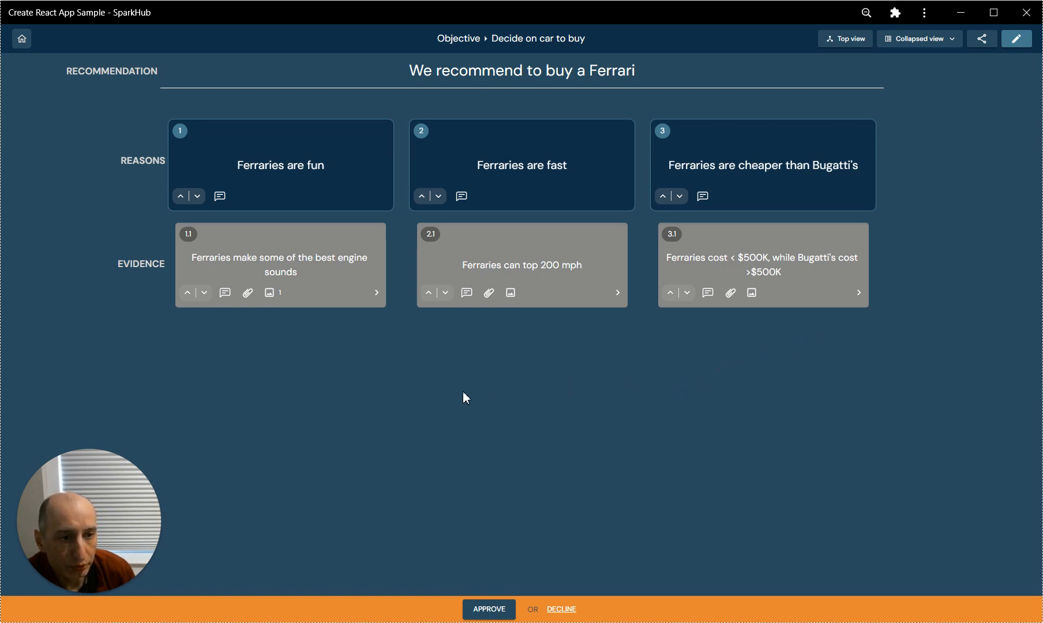
{"action": "left_click", "coordinate": [376, 294]}
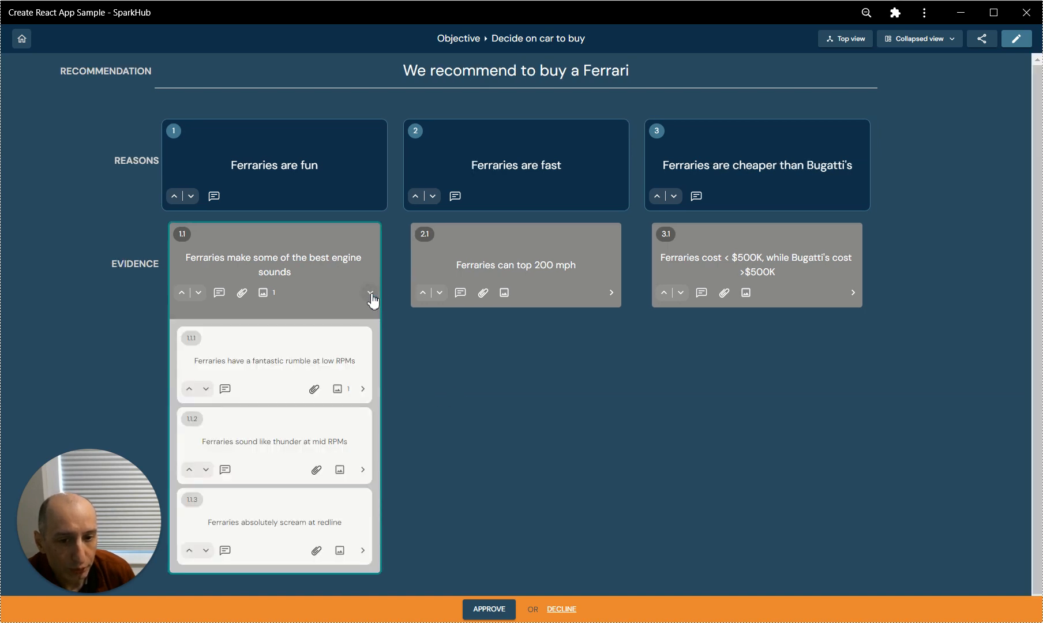
{"action": "left_click", "coordinate": [371, 295]}
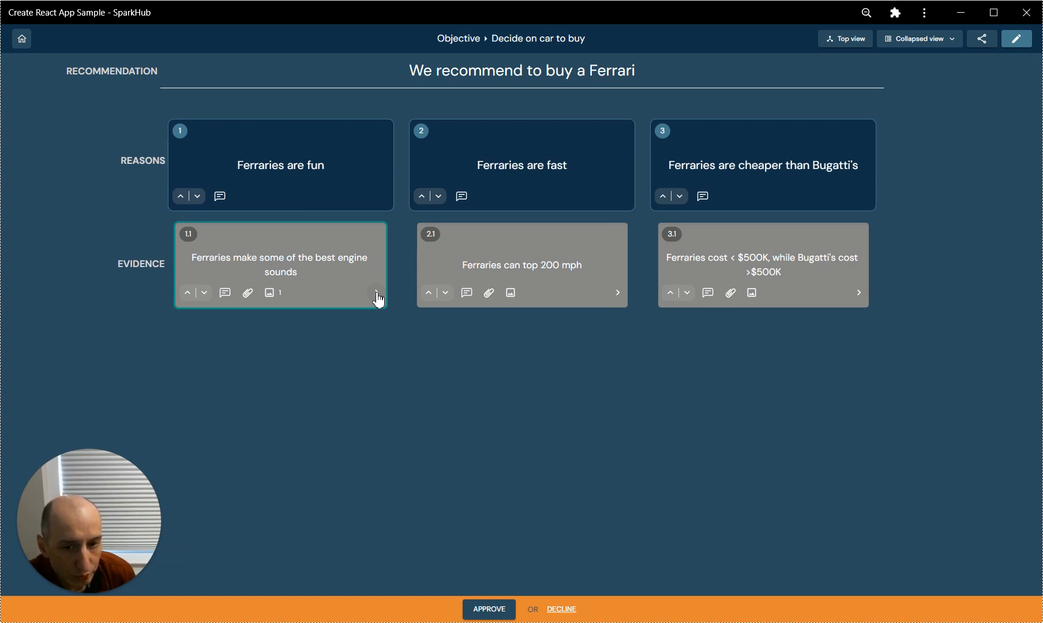
{"action": "left_click", "coordinate": [376, 294]}
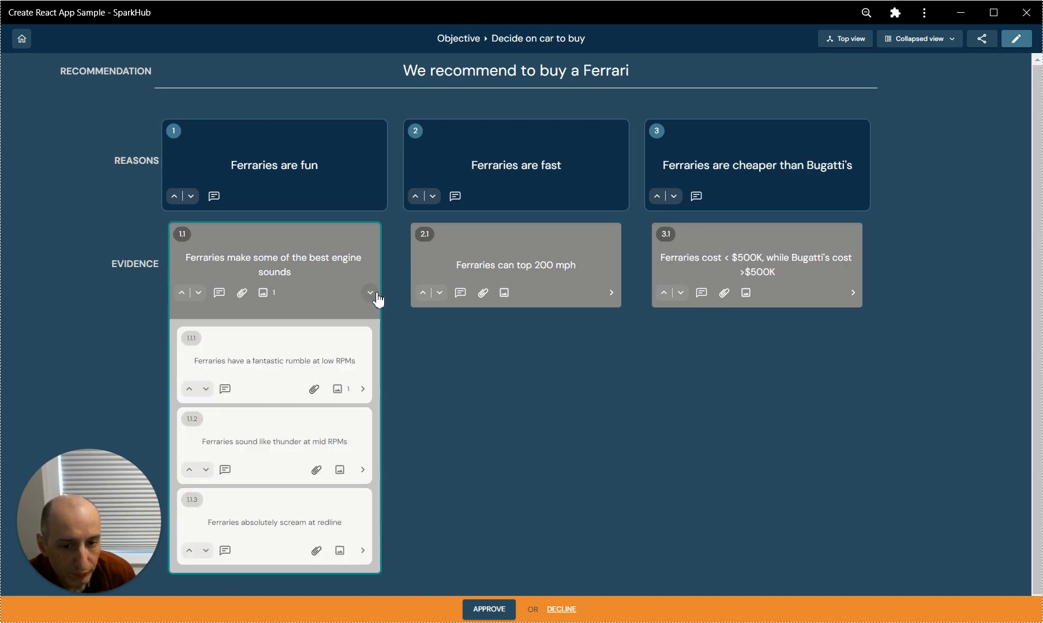
{"action": "left_click", "coordinate": [338, 389]}
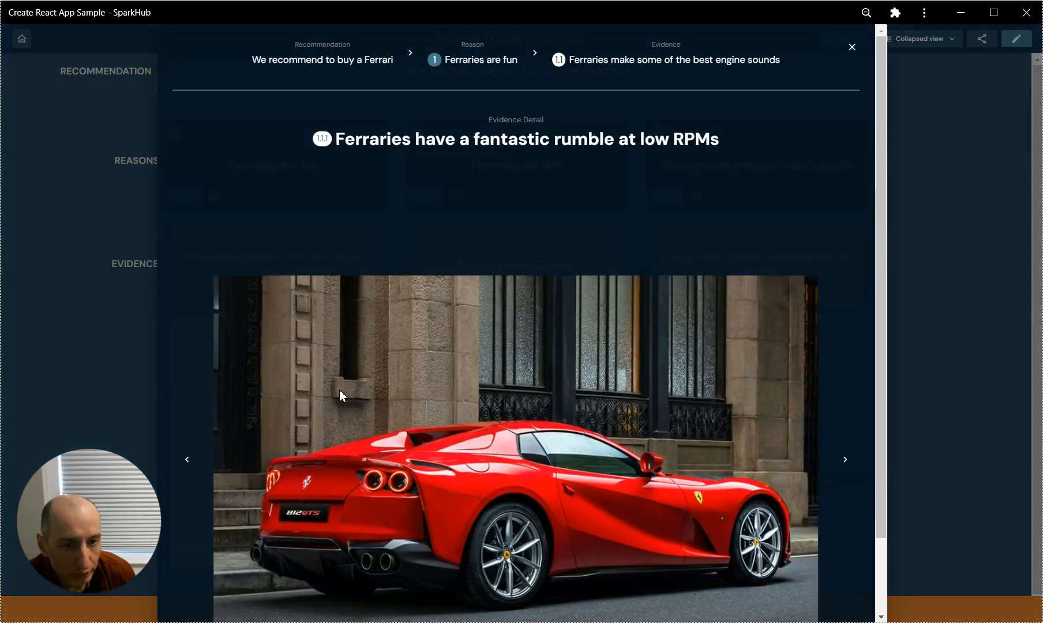
Step: Examine the full car image attached to evidence detail 1.1.1 and close the image view
{"action": "scroll", "coordinate": [836, 296], "scroll_direction": "down", "scroll_amount": 2}
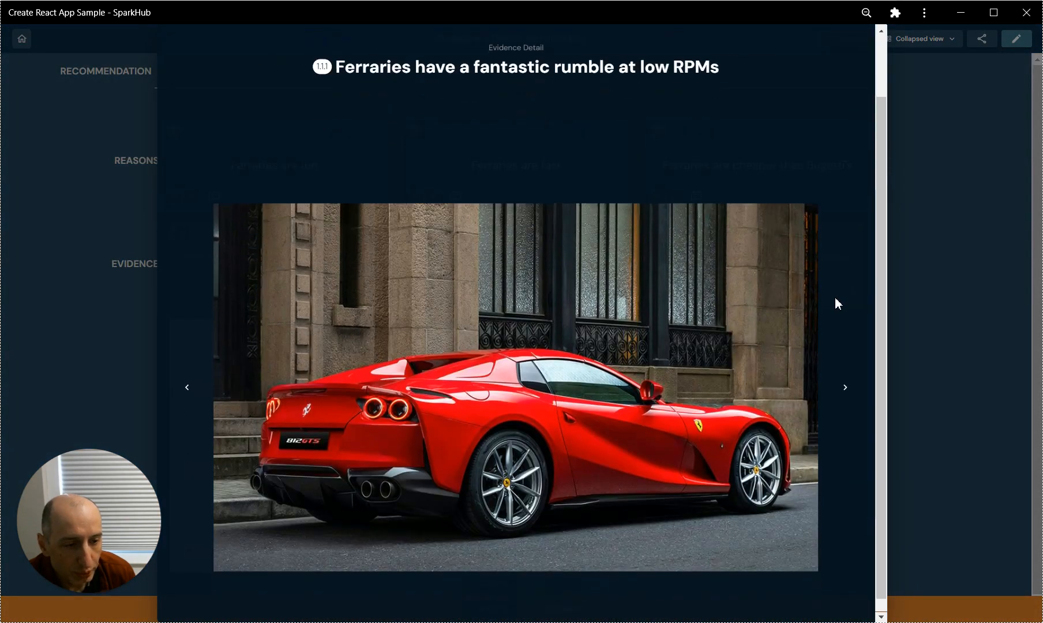
{"action": "scroll", "coordinate": [833, 298], "scroll_direction": "up", "scroll_amount": 1}
{"action": "scroll", "coordinate": [833, 299], "scroll_direction": "up", "scroll_amount": 1}
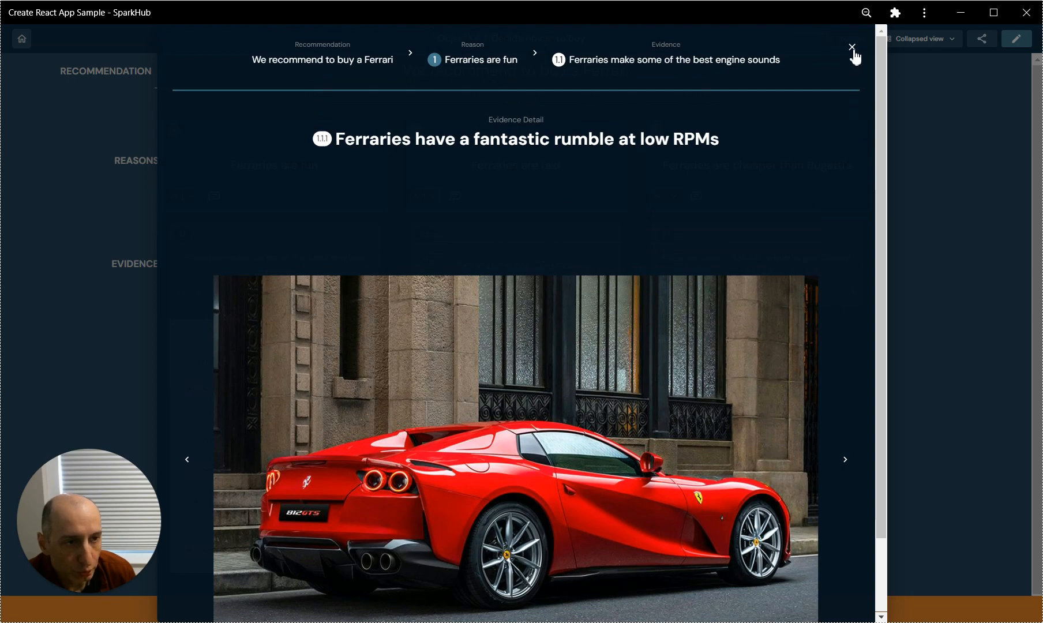
{"action": "left_click", "coordinate": [852, 48]}
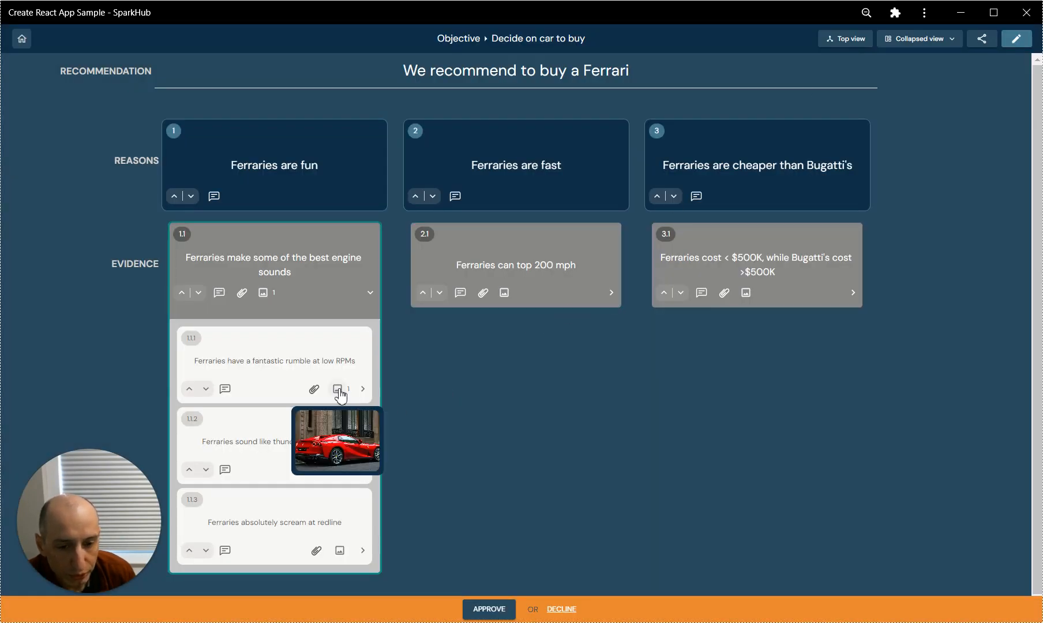
Step: Collapse evidence 1.1 and view the image attached to it, closing the image view when done
{"action": "left_click", "coordinate": [371, 293]}
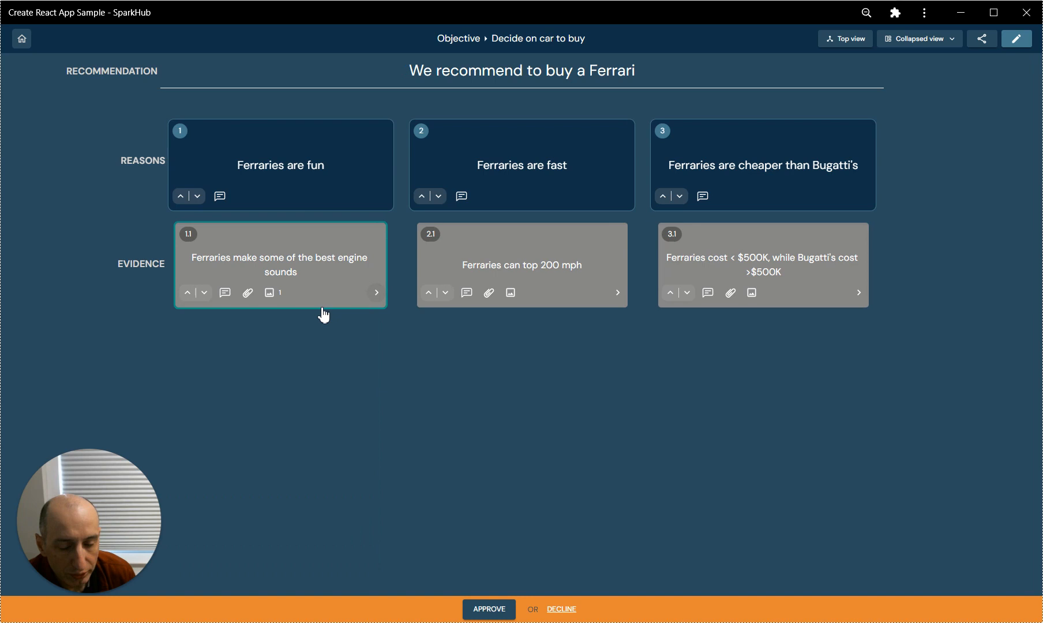
{"action": "left_click", "coordinate": [270, 292]}
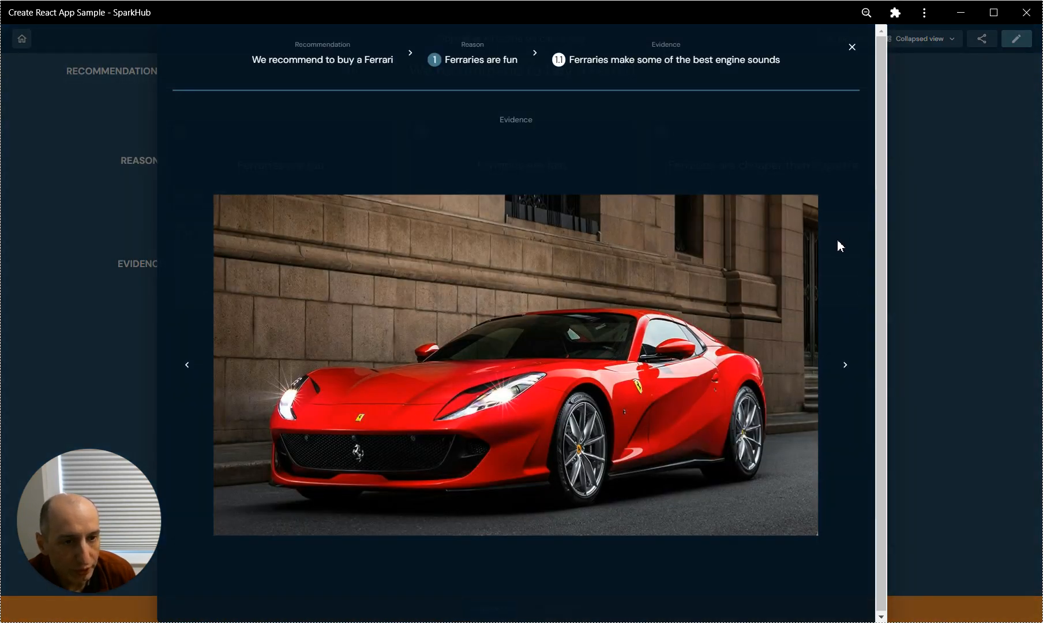
{"action": "left_click", "coordinate": [851, 49]}
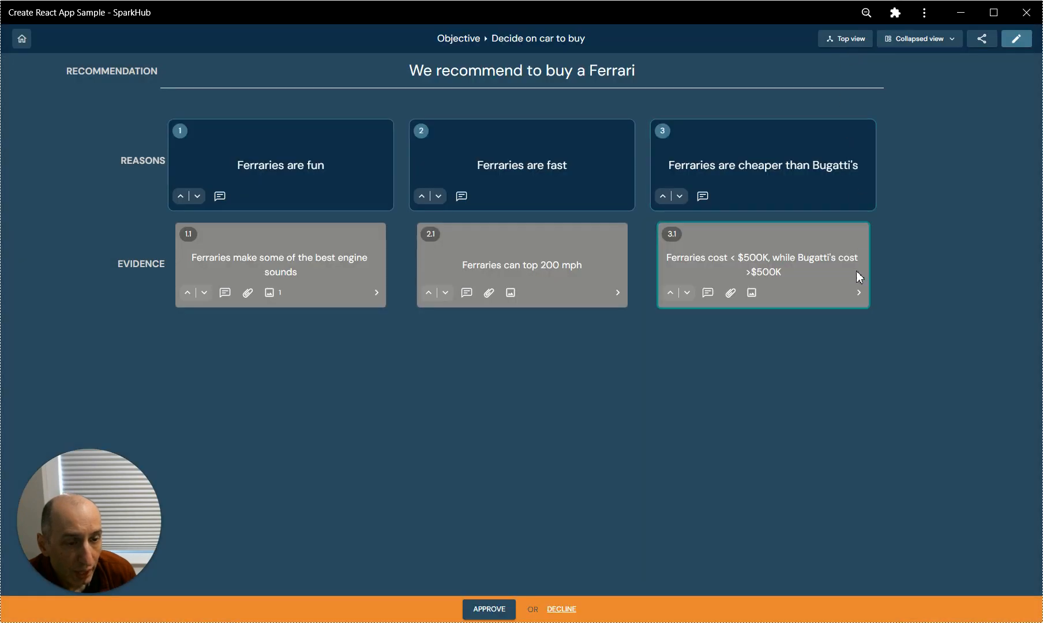